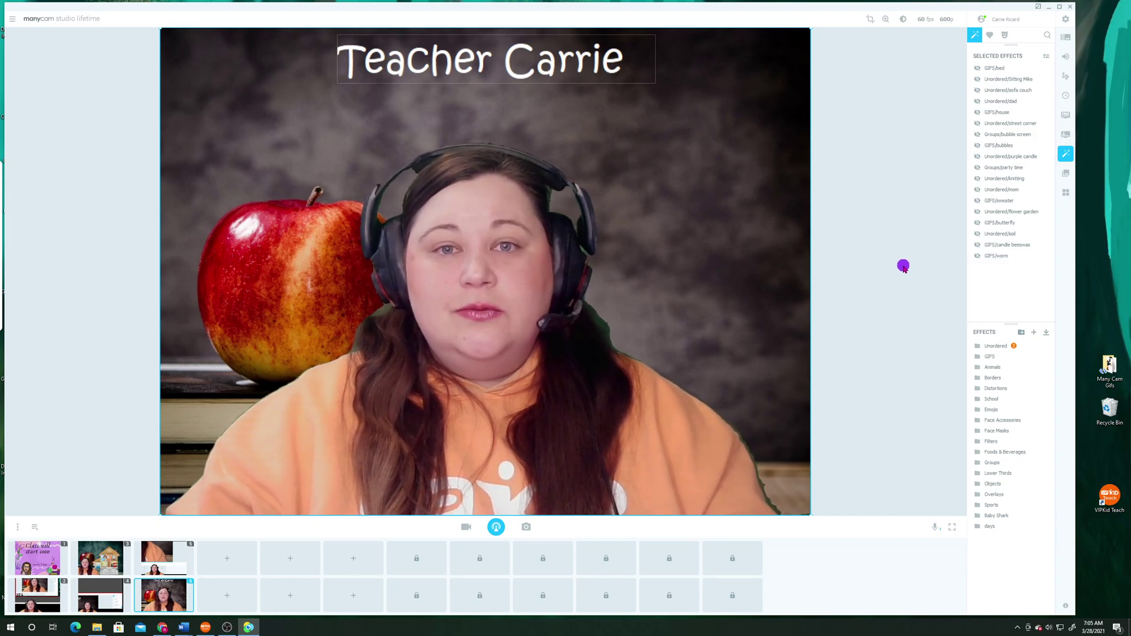
- Show the bed, Sitting Mike, sofa couch and dad effects together over the camera picture
click(978, 68)
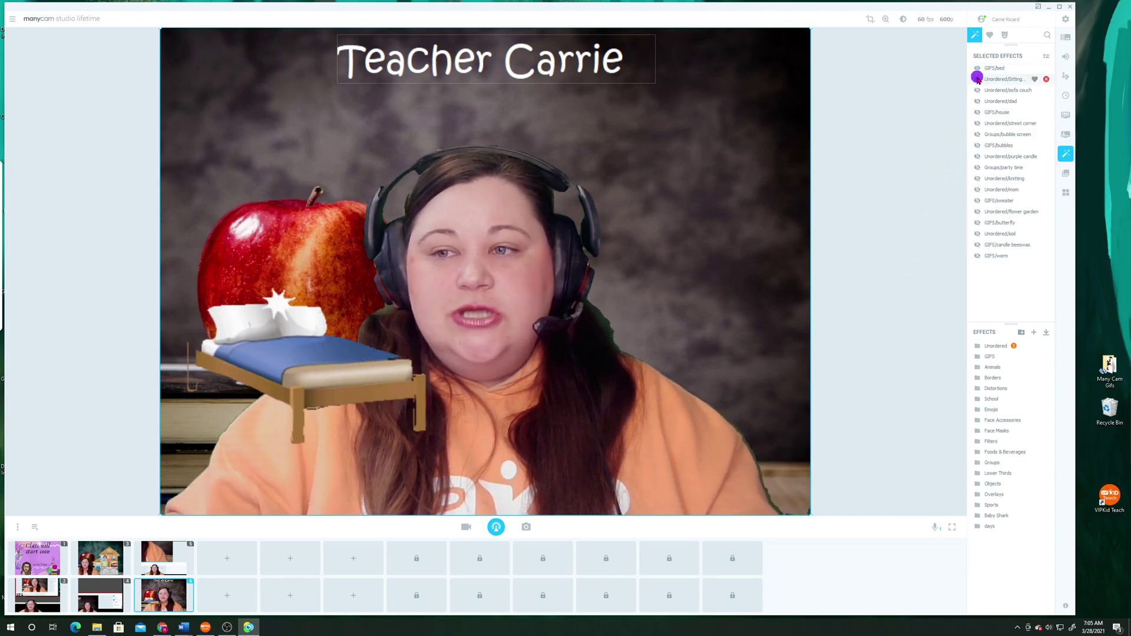
click(978, 79)
click(978, 90)
click(978, 101)
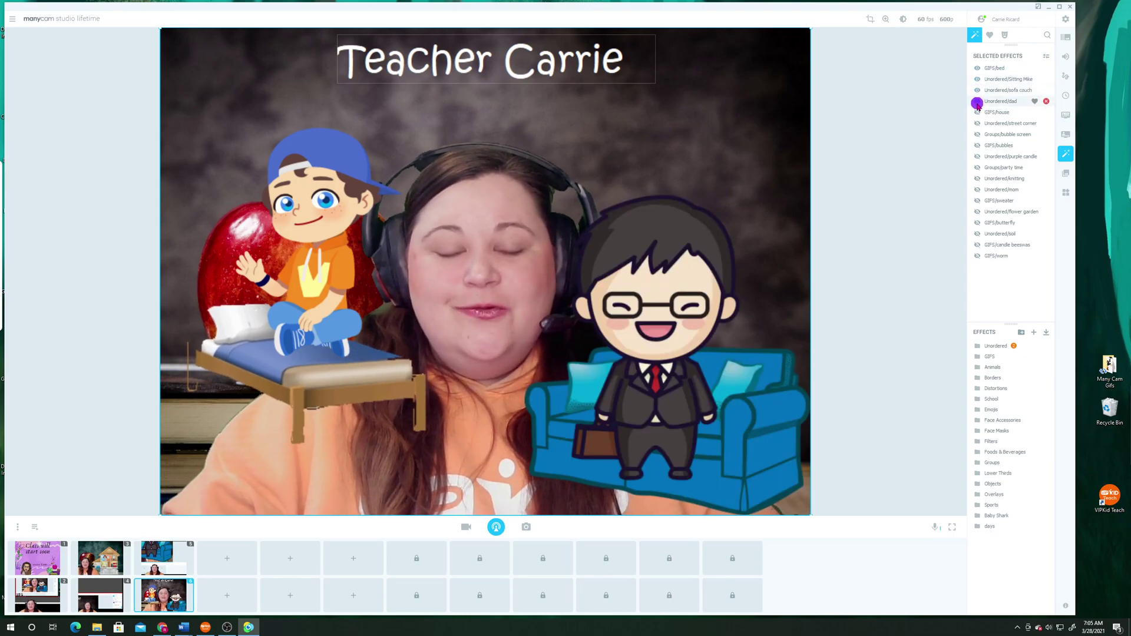
- Hide the bed, Sitting Mike, sofa couch and dad effects
click(977, 68)
click(977, 79)
click(978, 90)
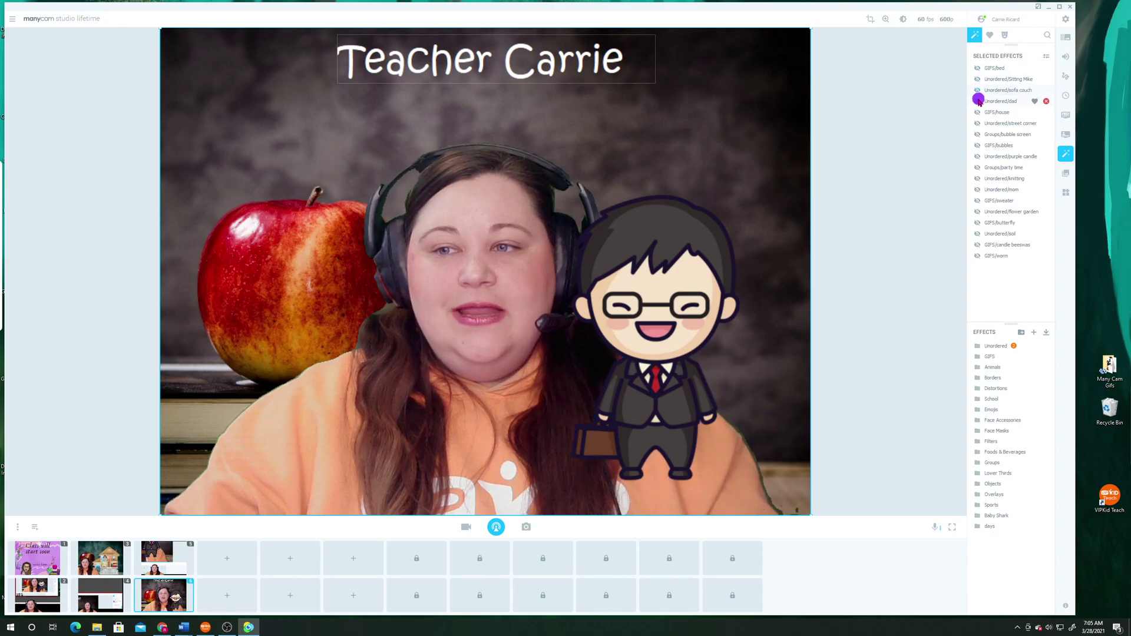
click(978, 101)
- Show the bed effect with Sitting Mike layered on it, and hide both again
click(976, 70)
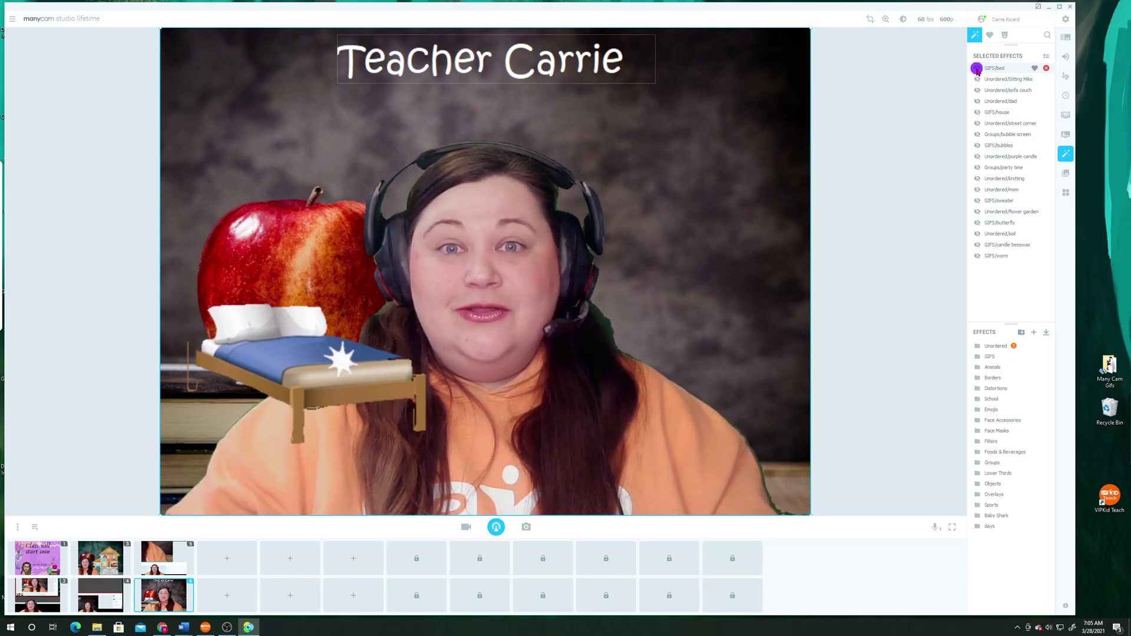
click(977, 69)
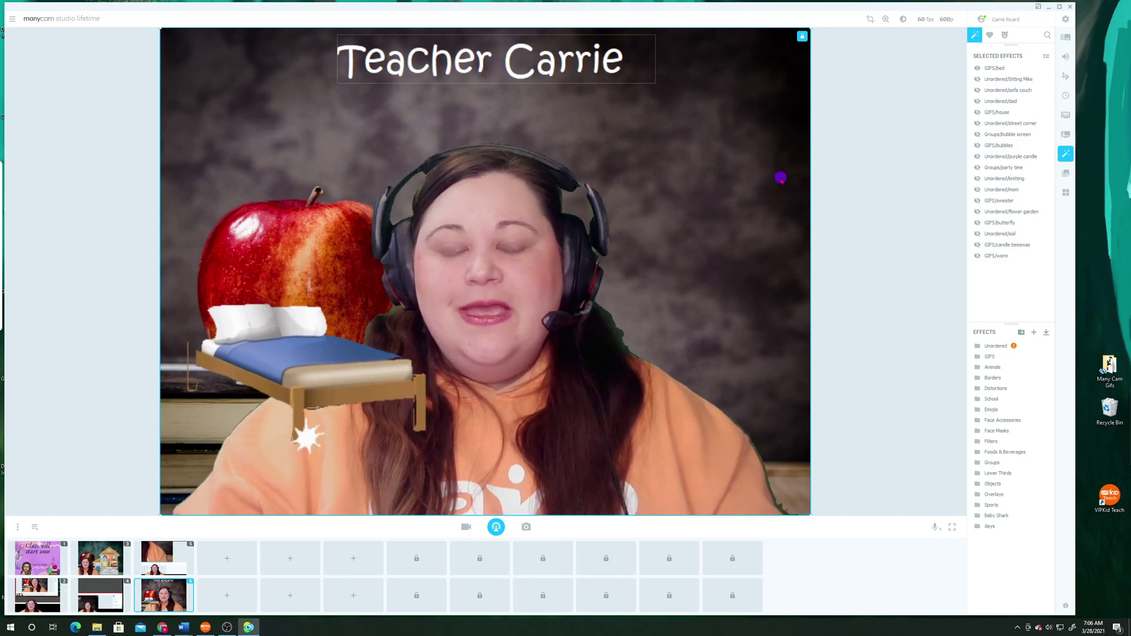
mouse_move(975, 79)
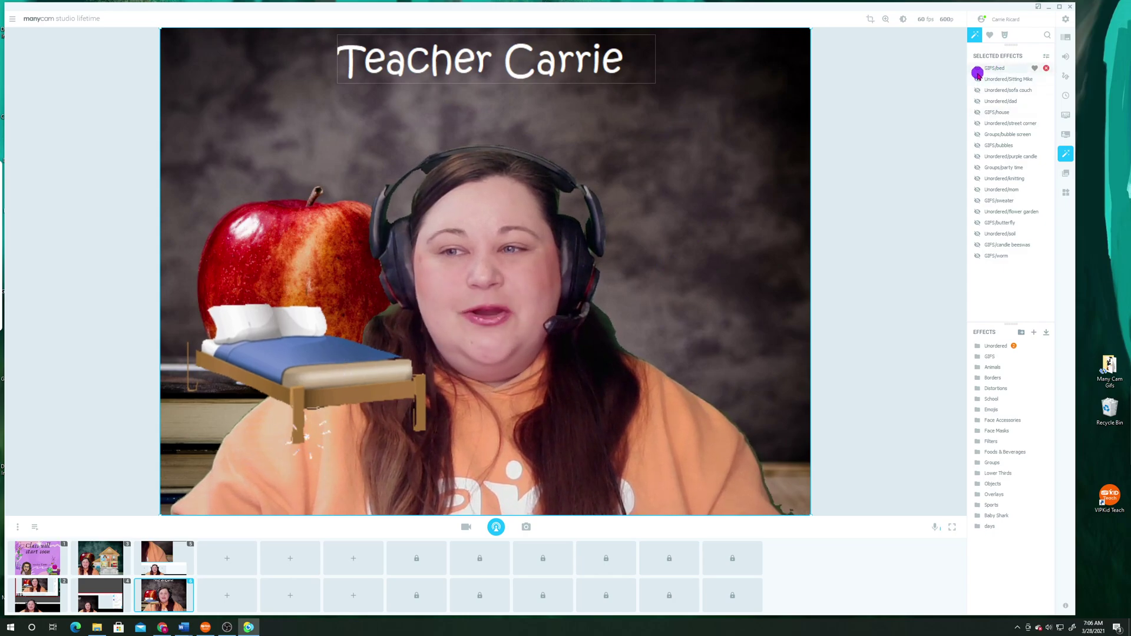
click(978, 80)
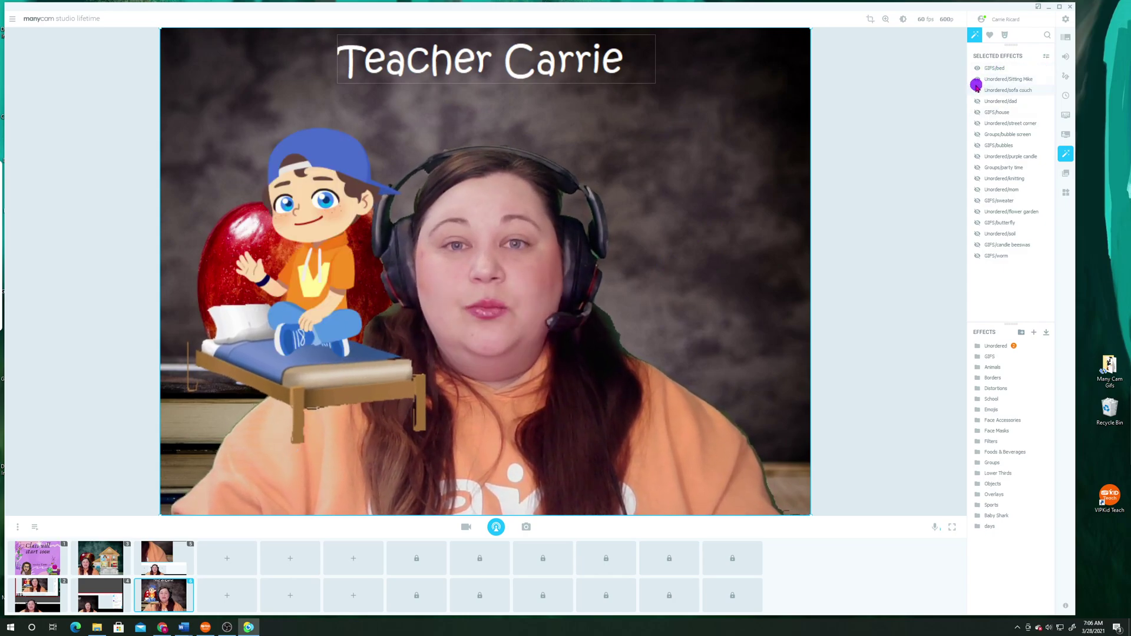
click(977, 69)
click(978, 80)
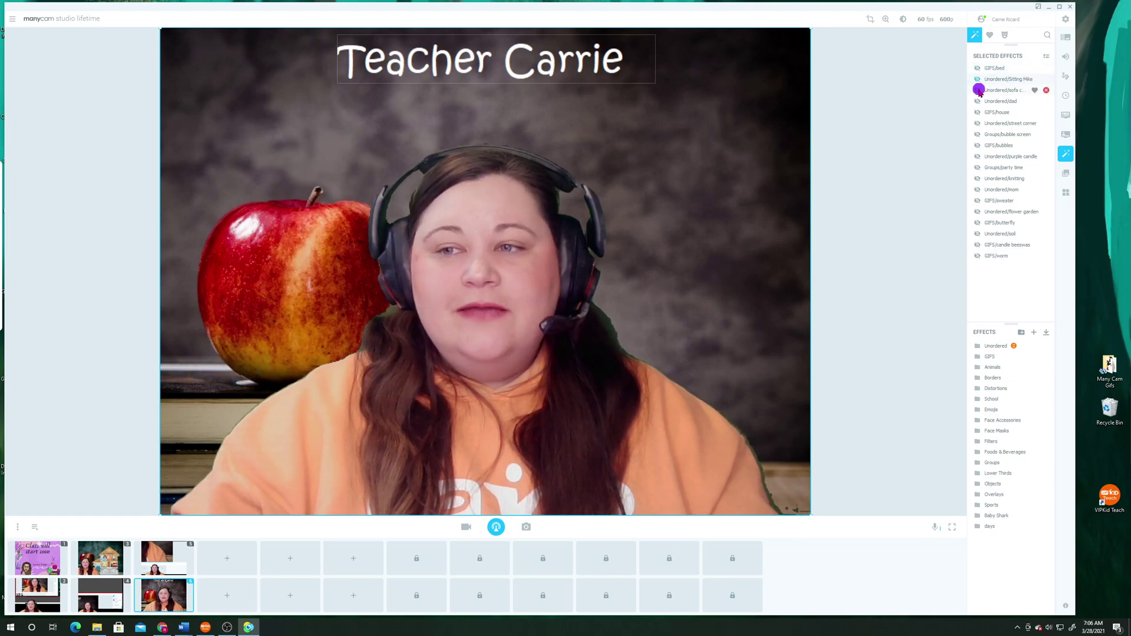
- Show the sofa couch with the dad effect in front of it, and hide both again
click(980, 92)
click(976, 102)
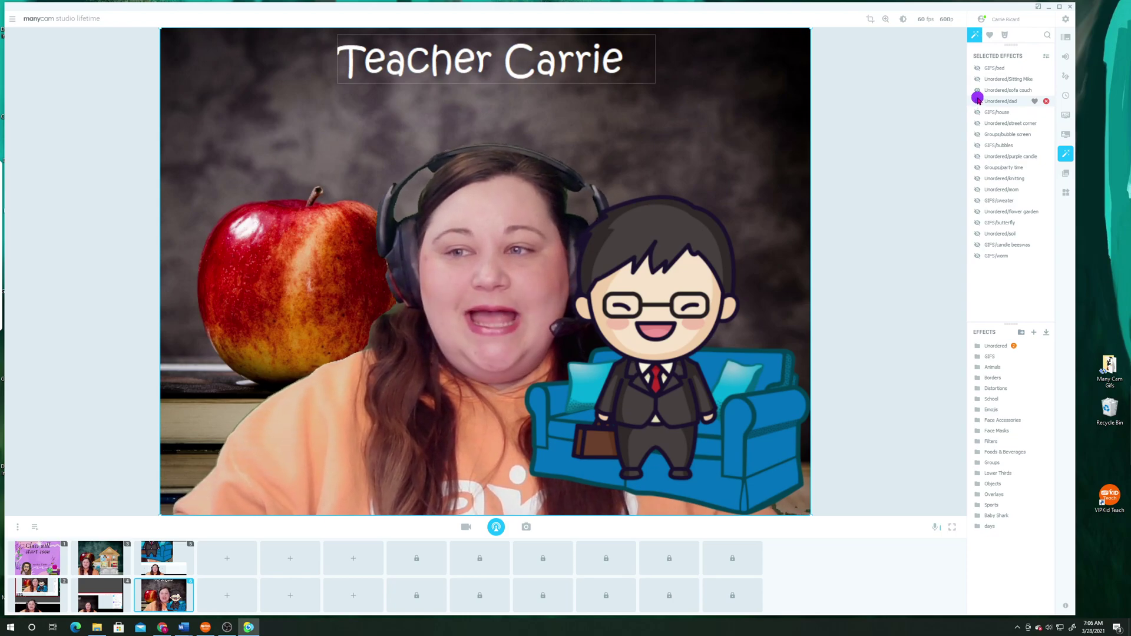
click(977, 102)
click(976, 90)
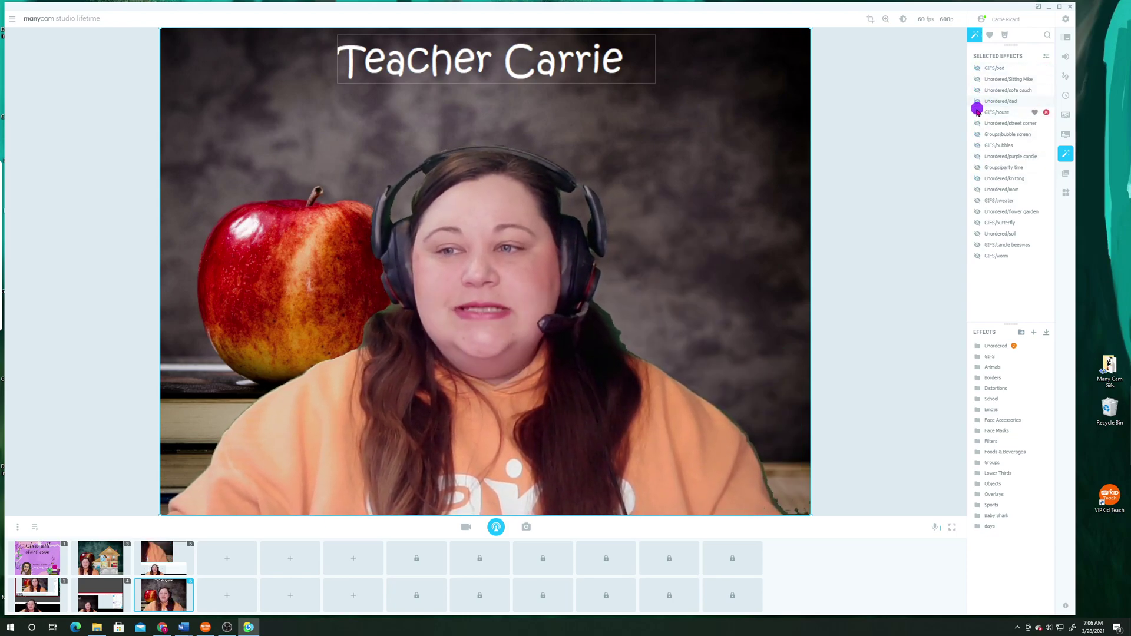
- Show the sofa couch and dad effects and reorder them so that dad comes before the sofa couch
click(976, 92)
click(977, 101)
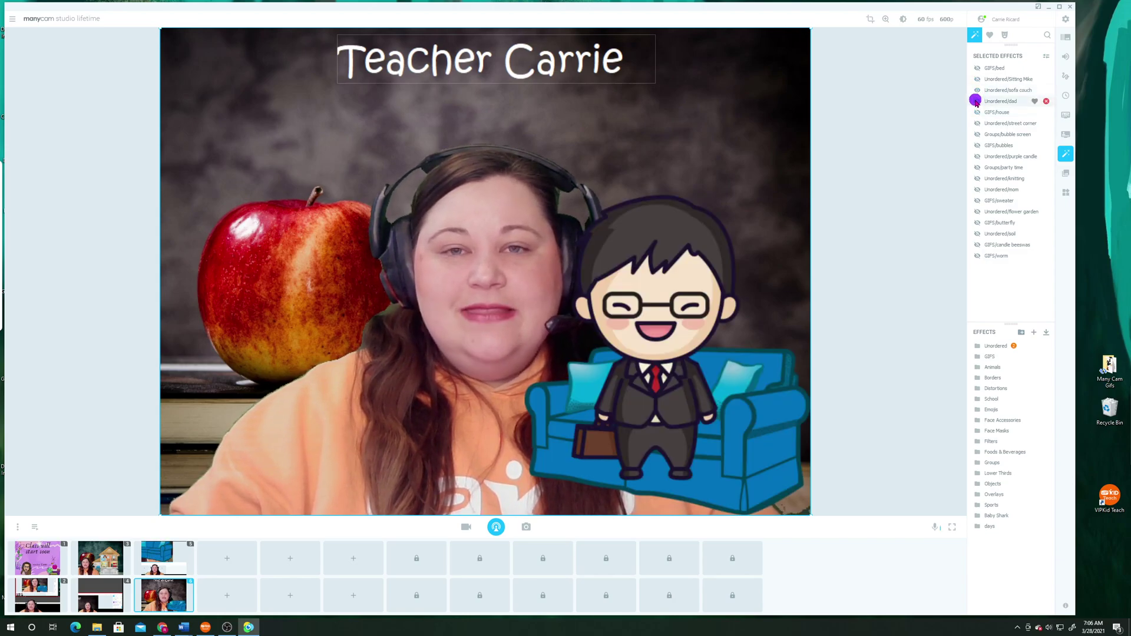
drag(994, 99, 997, 91)
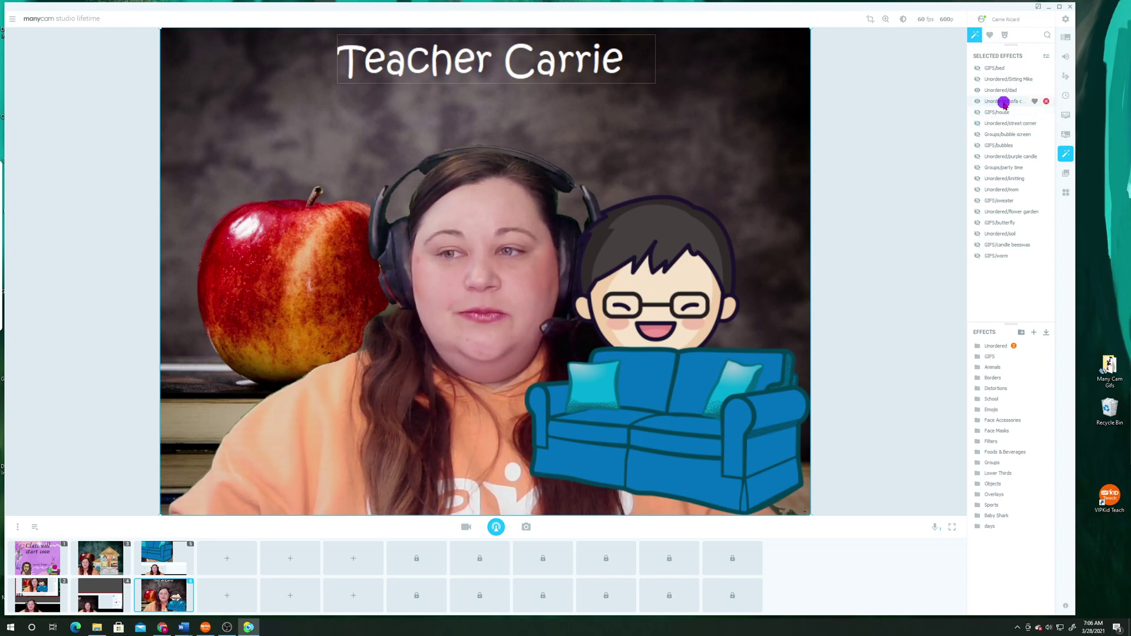
- Move the sofa couch back ahead of dad in the selected effects order and hide both effects
drag(1003, 104, 1000, 92)
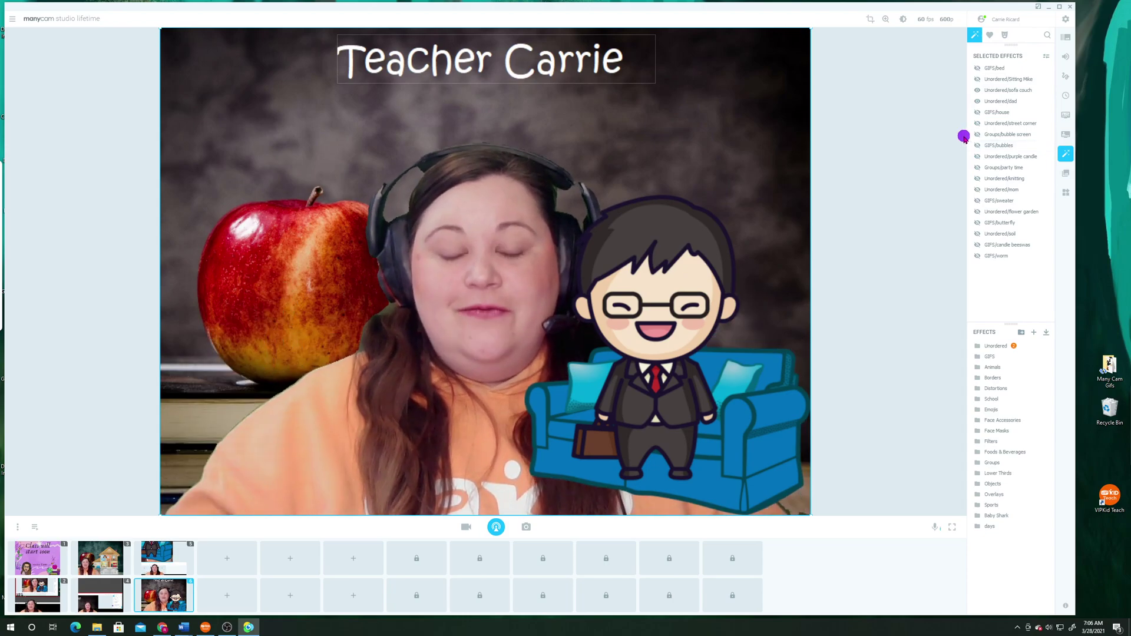
drag(1015, 85, 980, 91)
click(976, 90)
click(978, 101)
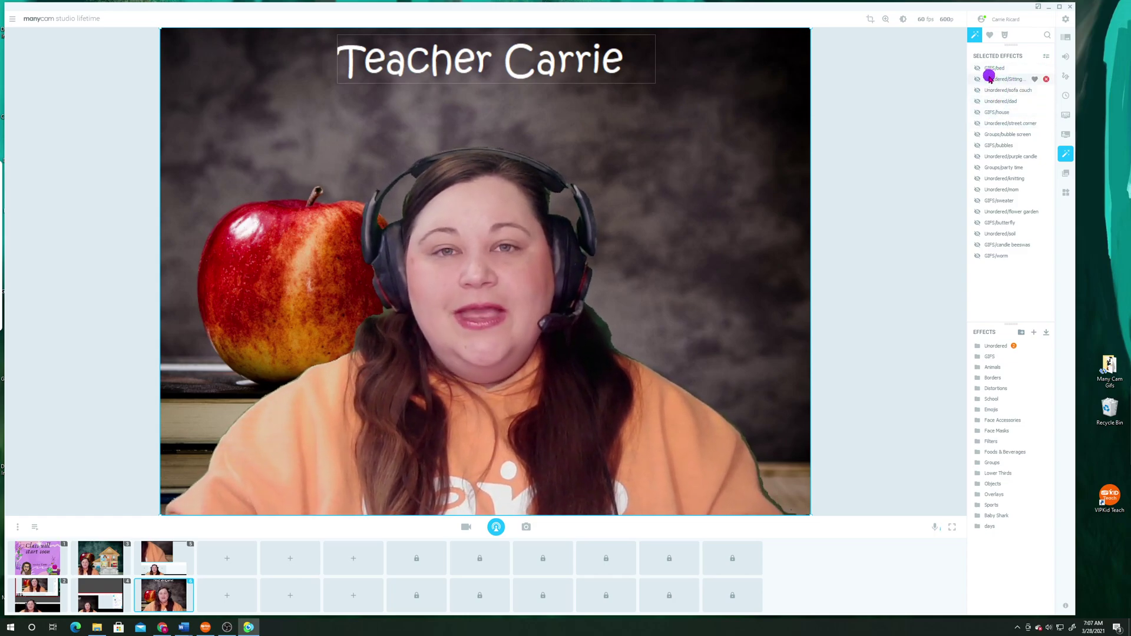
- Show the street corner effect, add the house to the scene, and hide both effects again
click(978, 125)
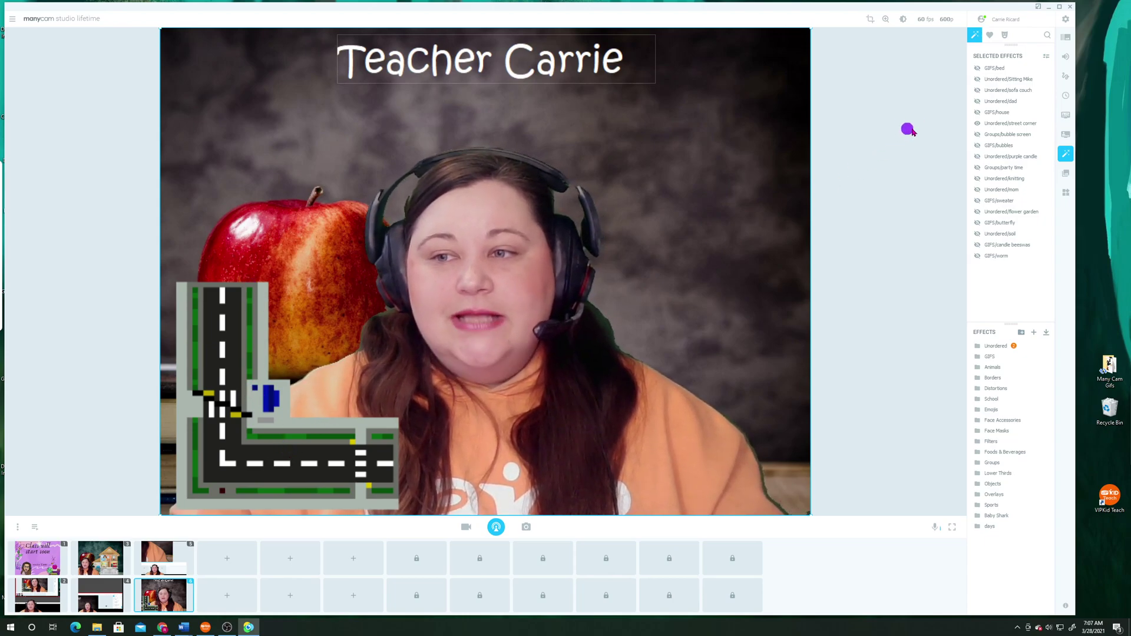
click(978, 112)
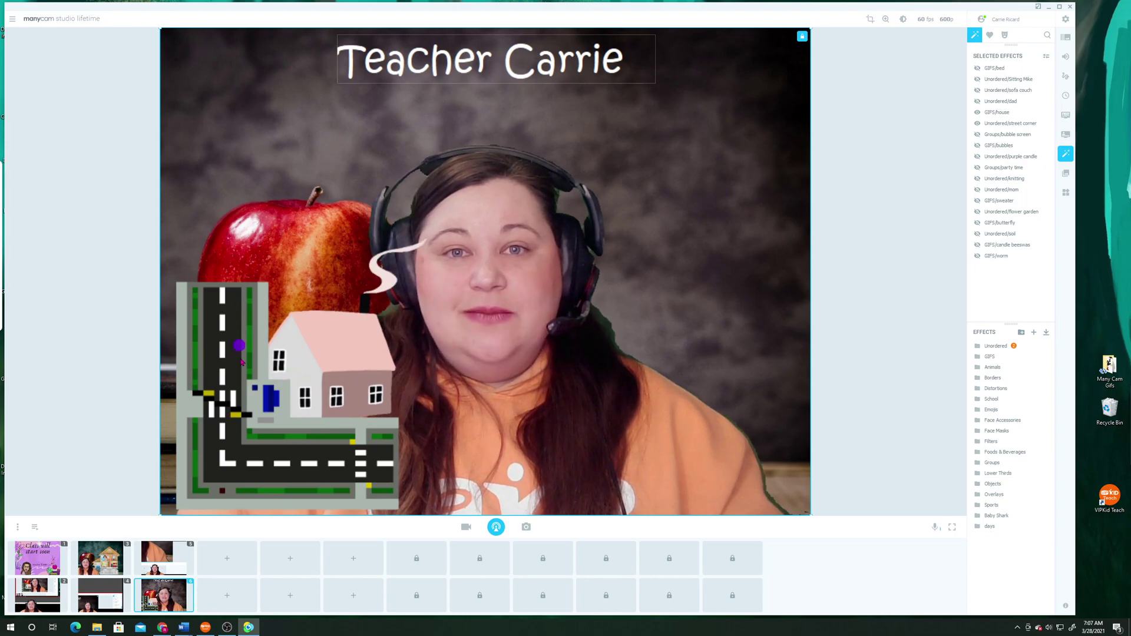
mouse_move(973, 112)
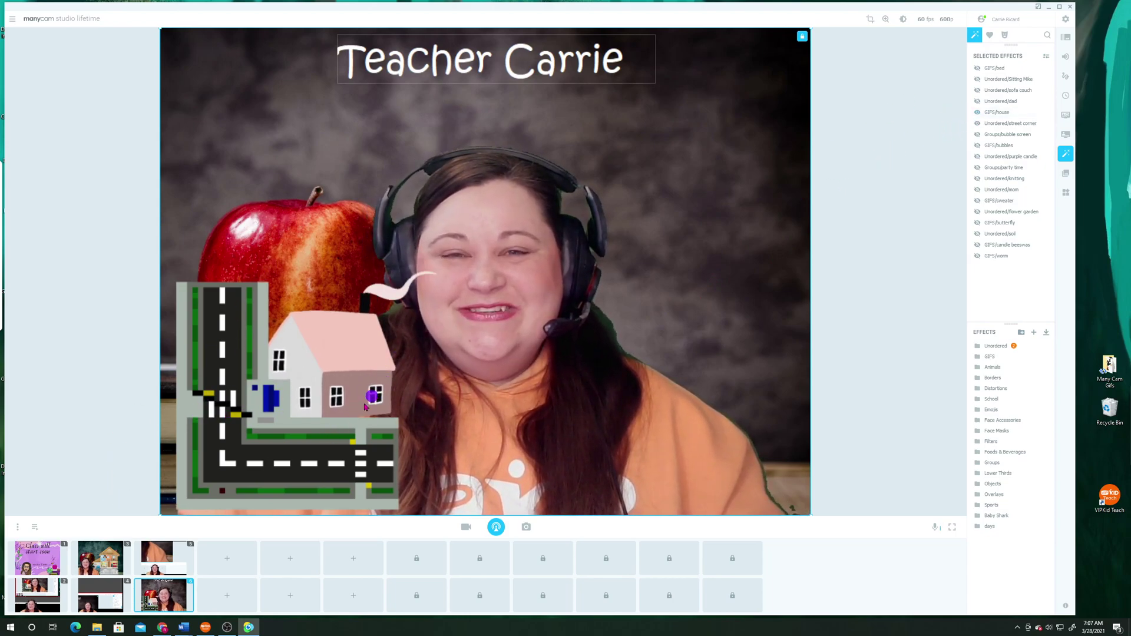
click(978, 113)
click(978, 124)
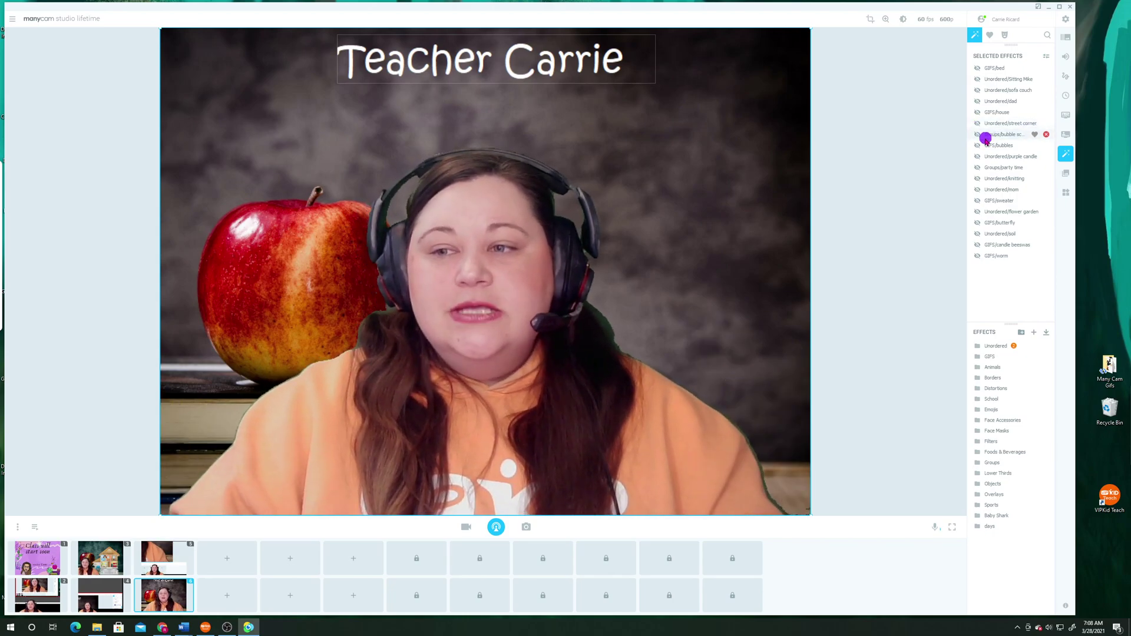
- Show the bubble screen effect group and replace it with the single GIFS/bubbles effect
click(977, 136)
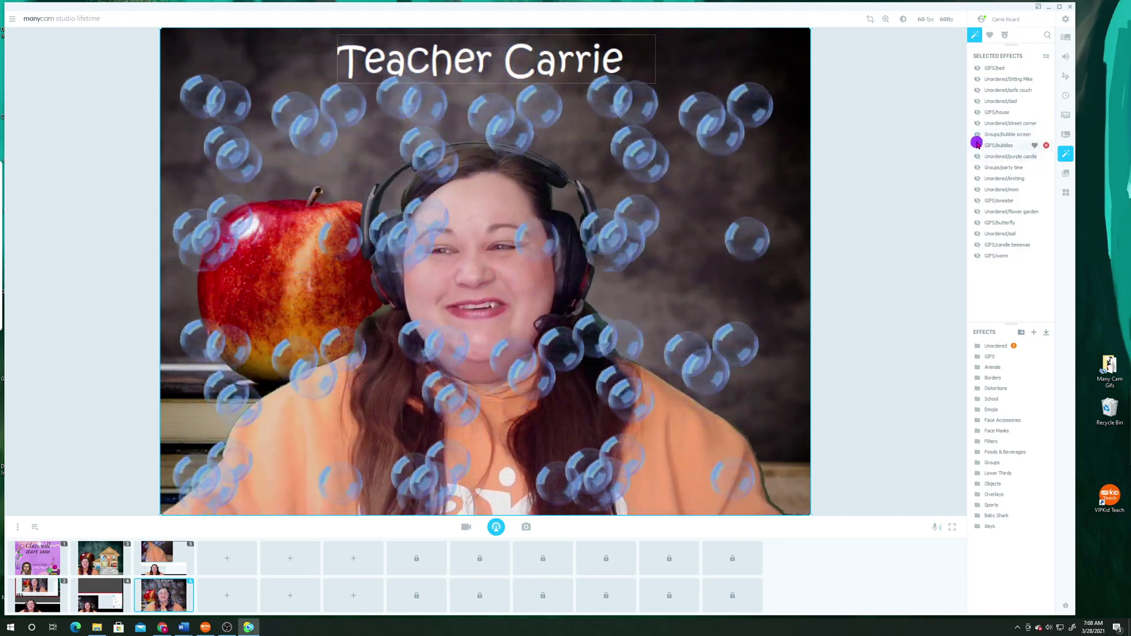
click(977, 137)
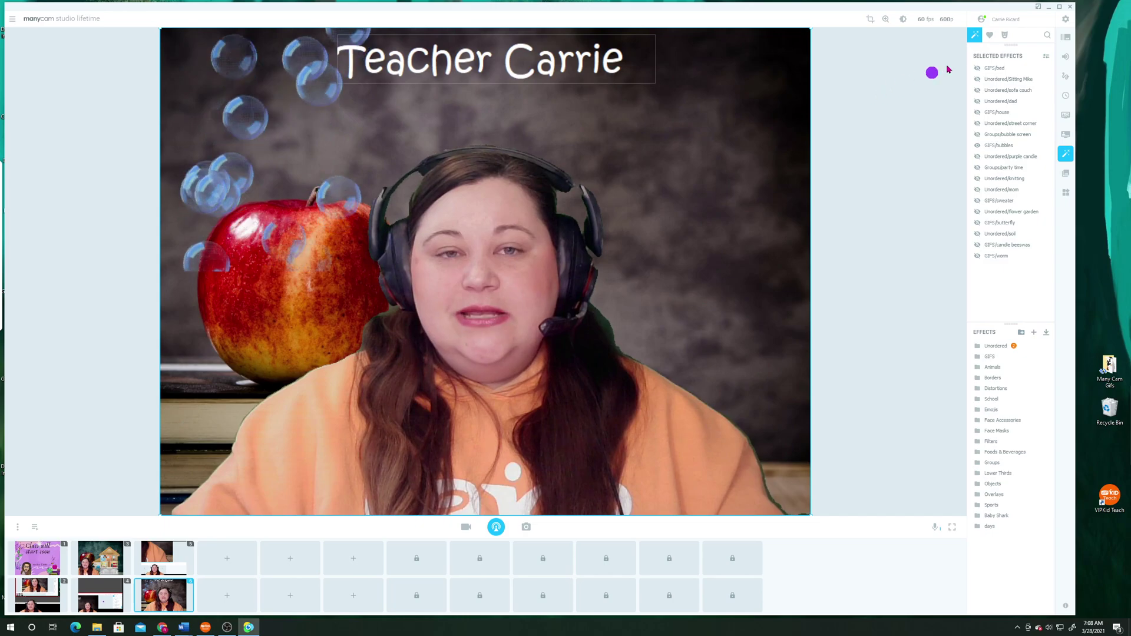
- Search the effects library for "bubble" and hide the GIFS/bubbles effect
click(1047, 35)
text(bubble)
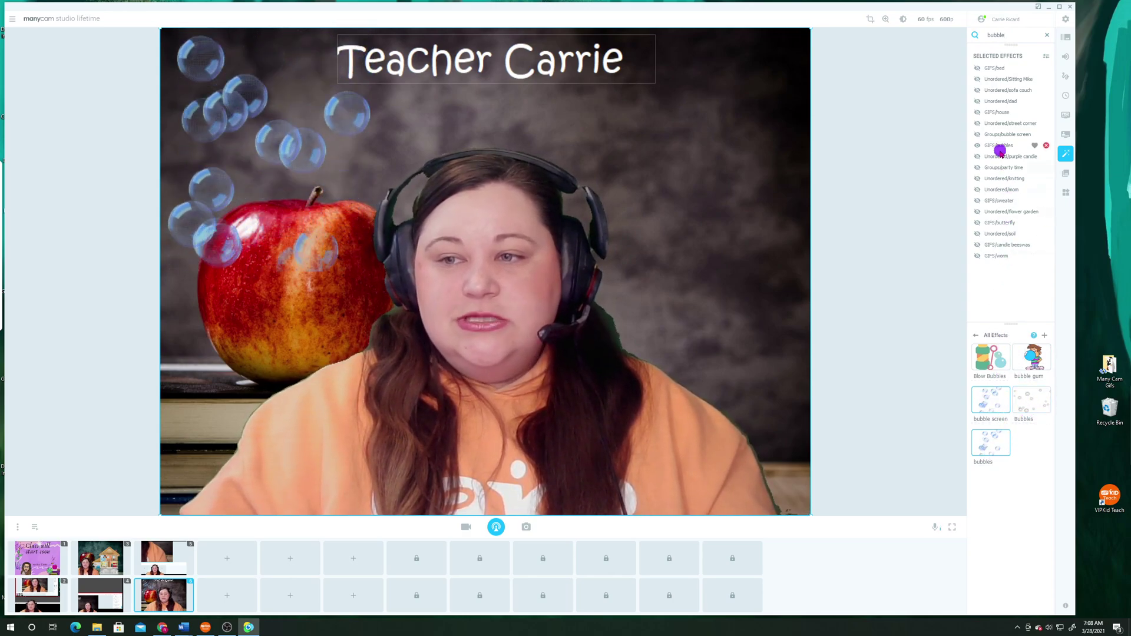
click(977, 145)
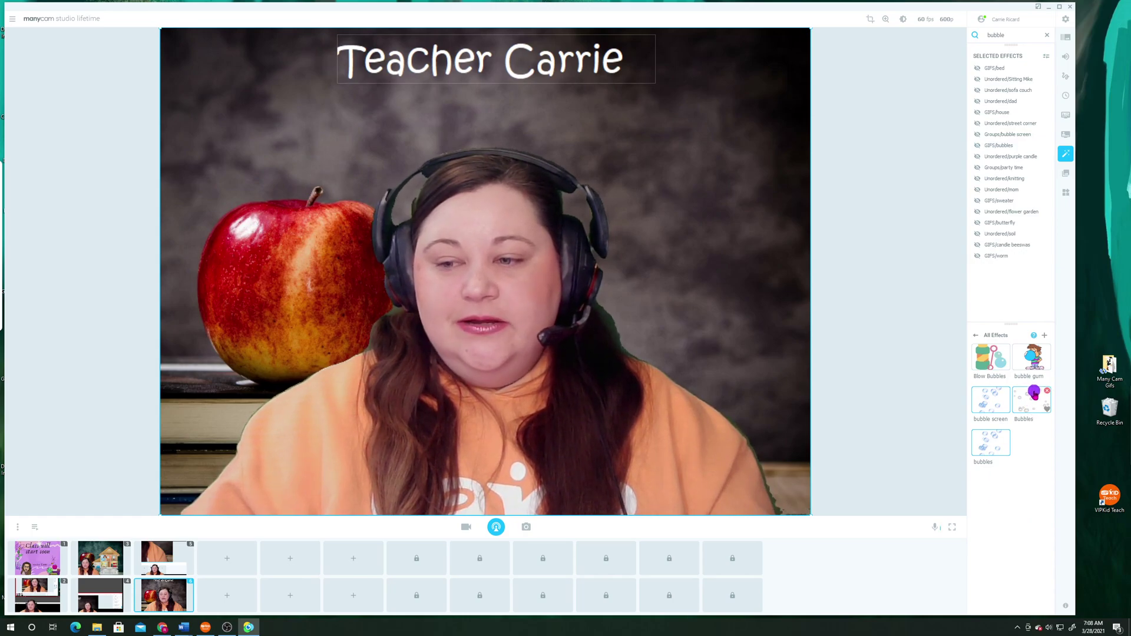
- Try the Objects/Bubbles effect on the picture and remove it again
click(1032, 400)
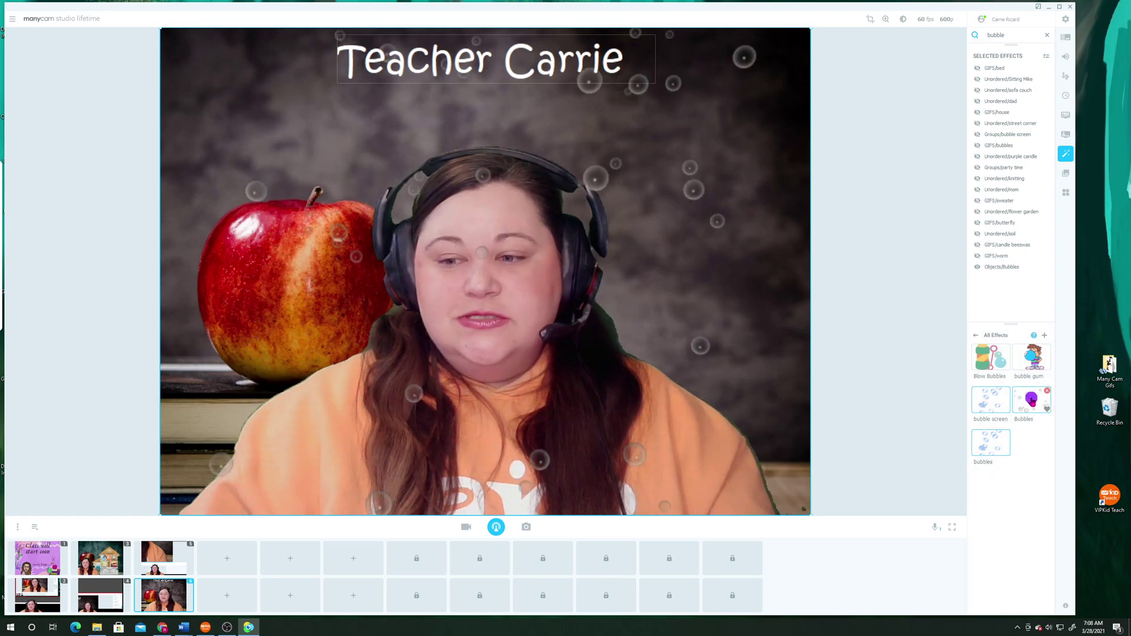
click(1031, 400)
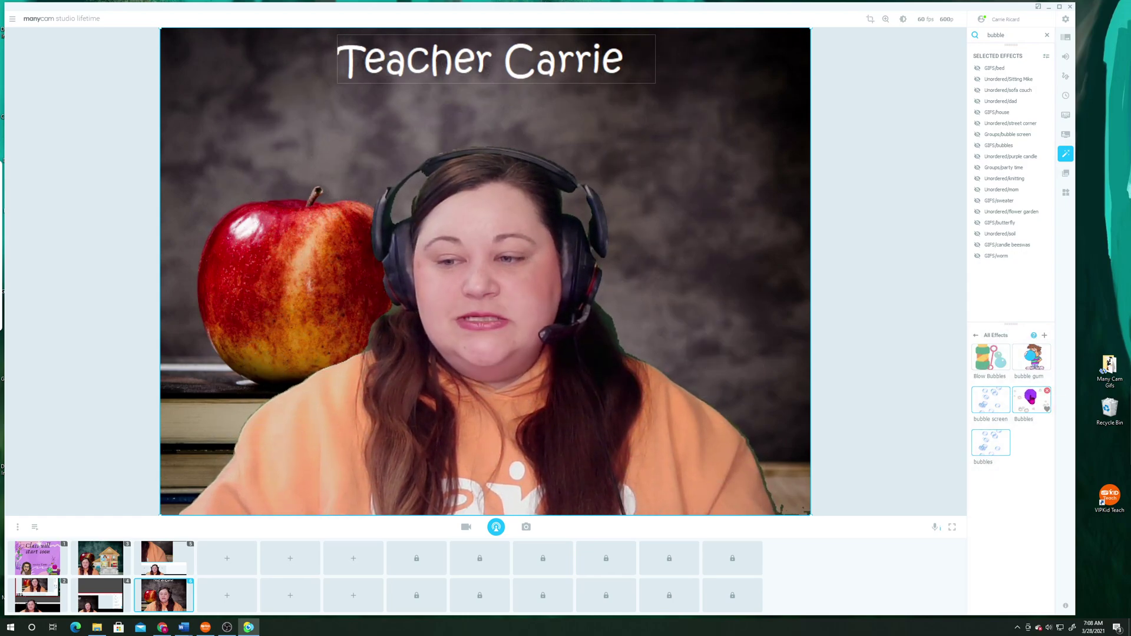
- Replace the GIFS/bubbles effect with three new copies and spread them over the upper left, upper right and lower left quarters of the video
click(989, 435)
click(990, 436)
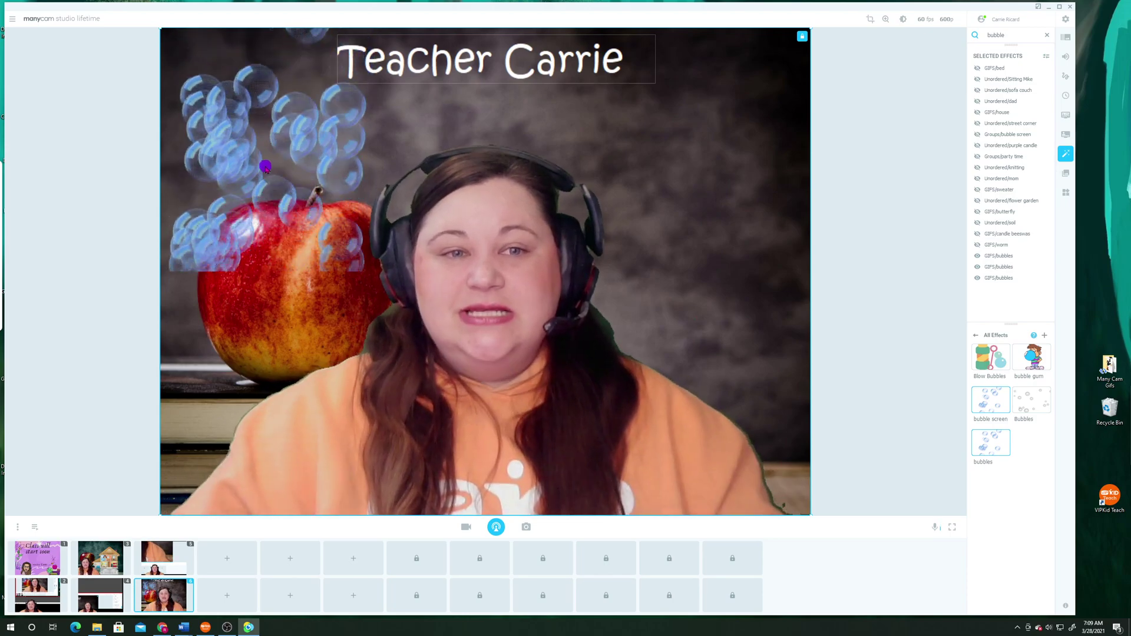
drag(299, 154, 363, 337)
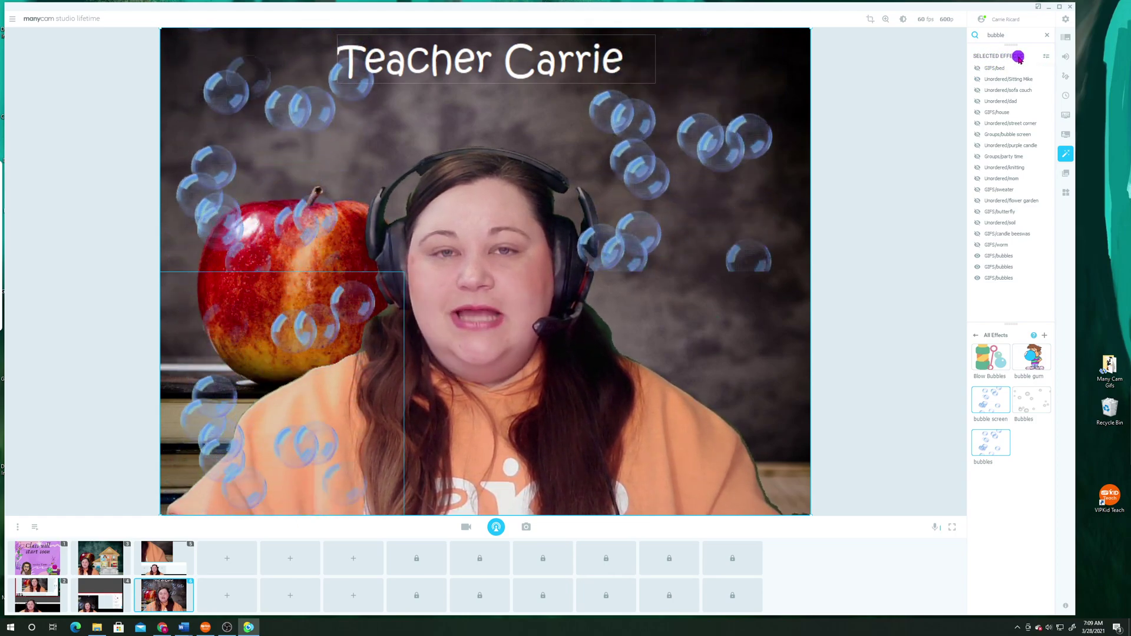
- View the Save as Preset dialog for the selected effects and close it without saving
click(1046, 58)
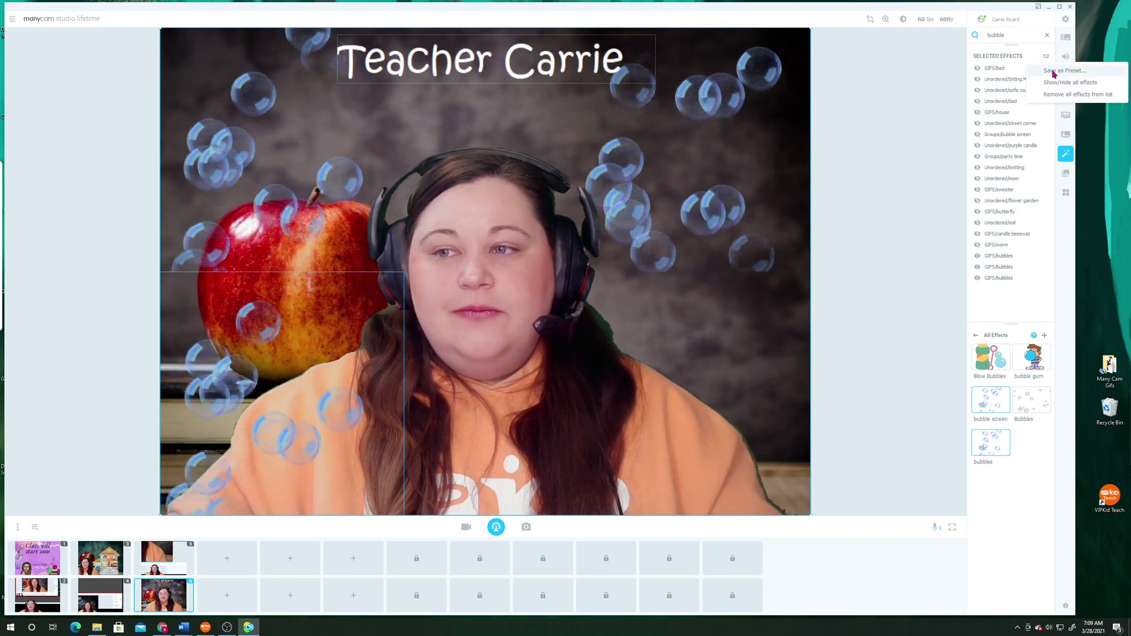
click(1054, 72)
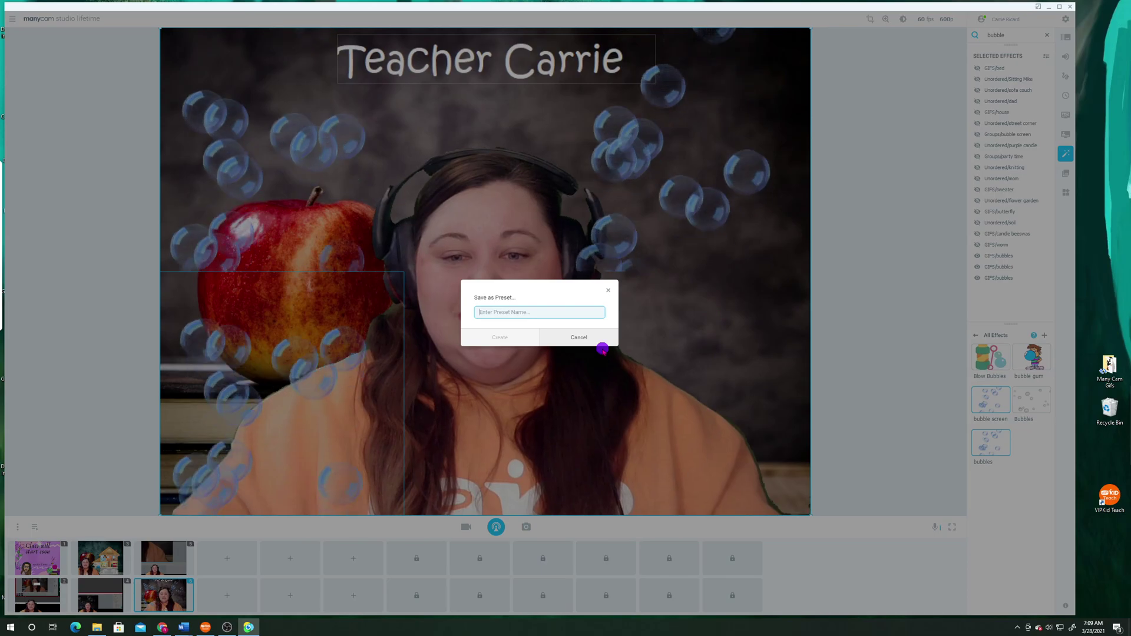
click(607, 291)
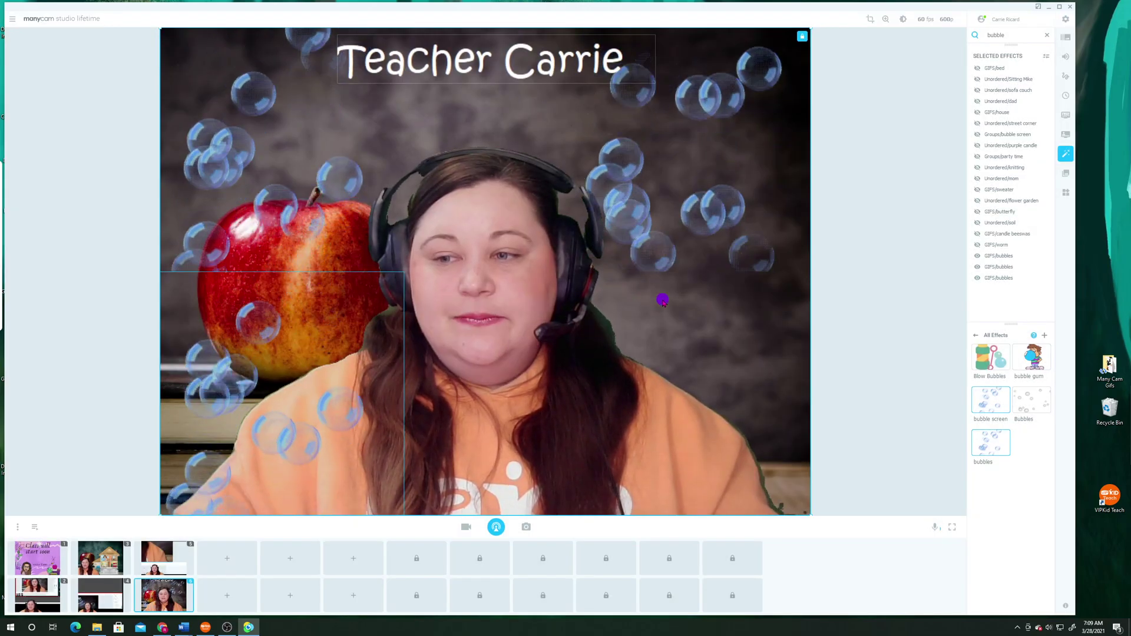
- Remove all GIFS/bubbles entries from the selected effects
click(1048, 257)
click(1047, 258)
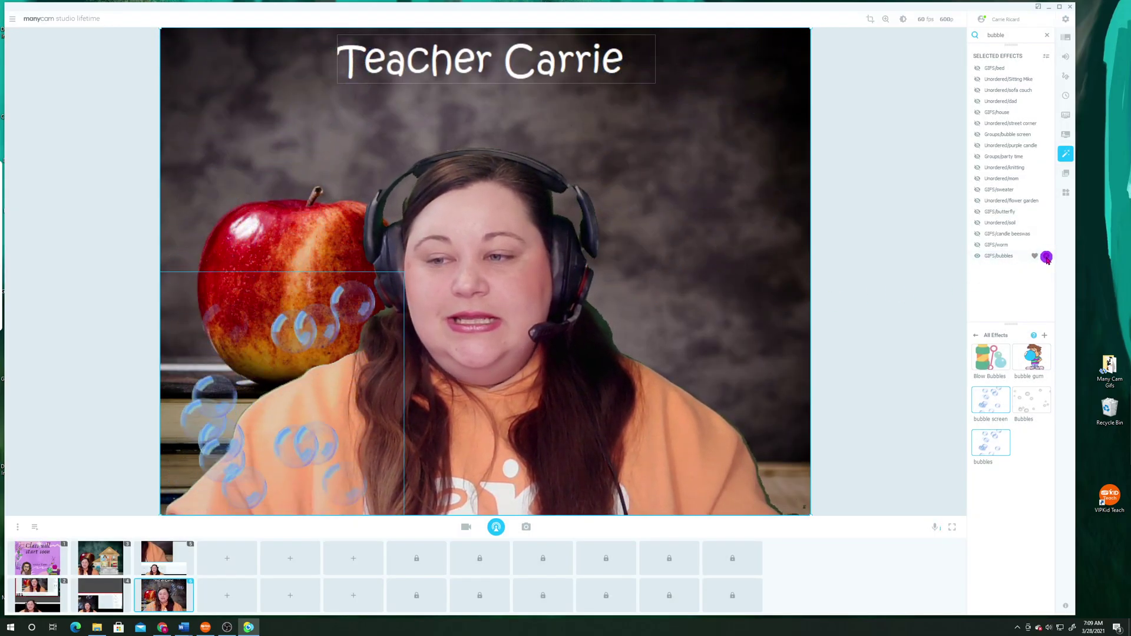
click(1046, 257)
- Remove the bubble screen effect, add it again from the search results, and hide it
click(989, 399)
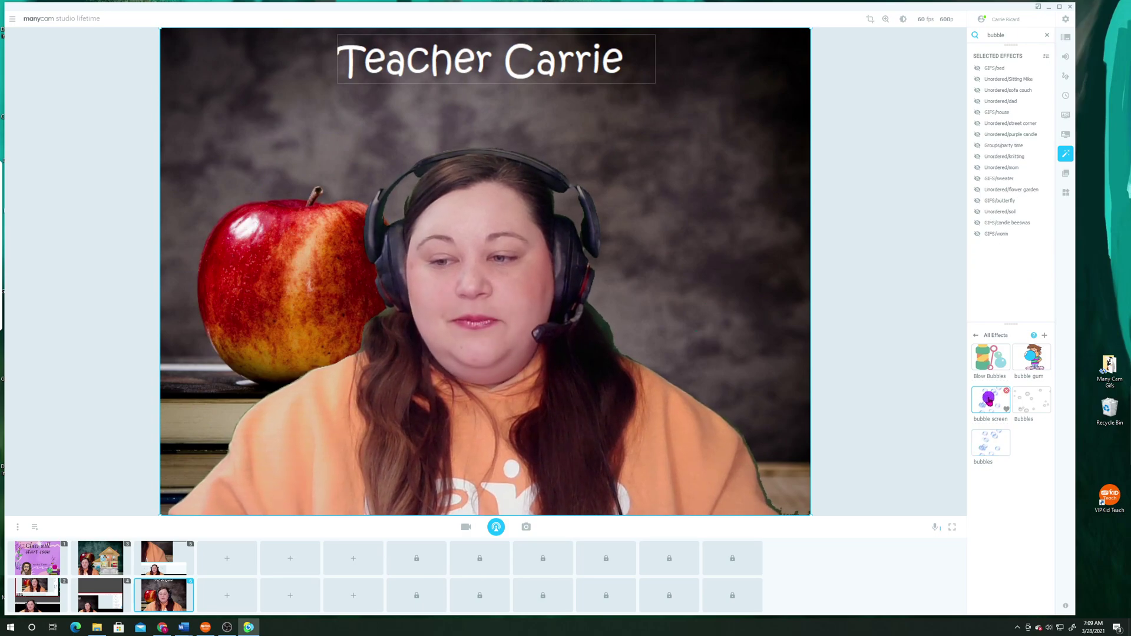
click(990, 400)
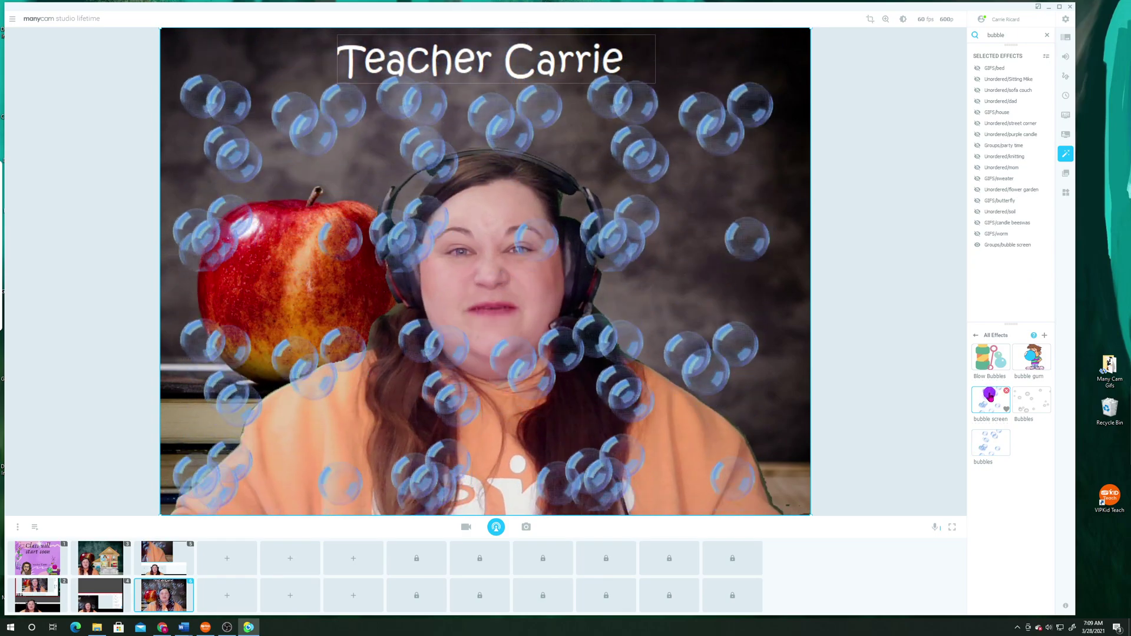
click(976, 245)
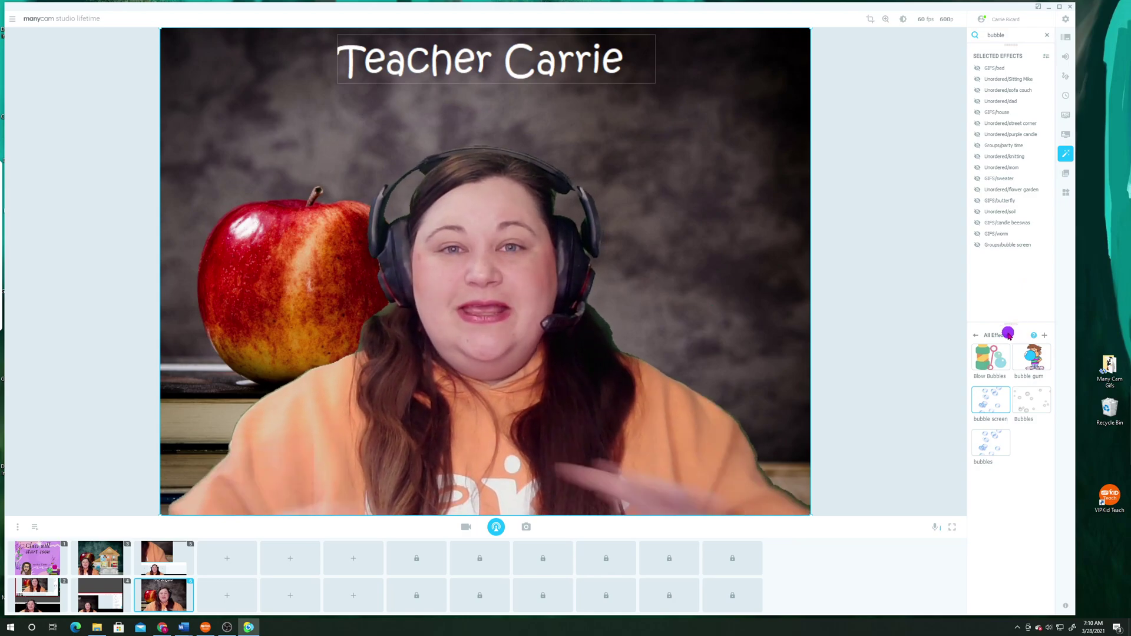
- Show the party time effect group and leave the search results for the full list of effect folders
click(977, 147)
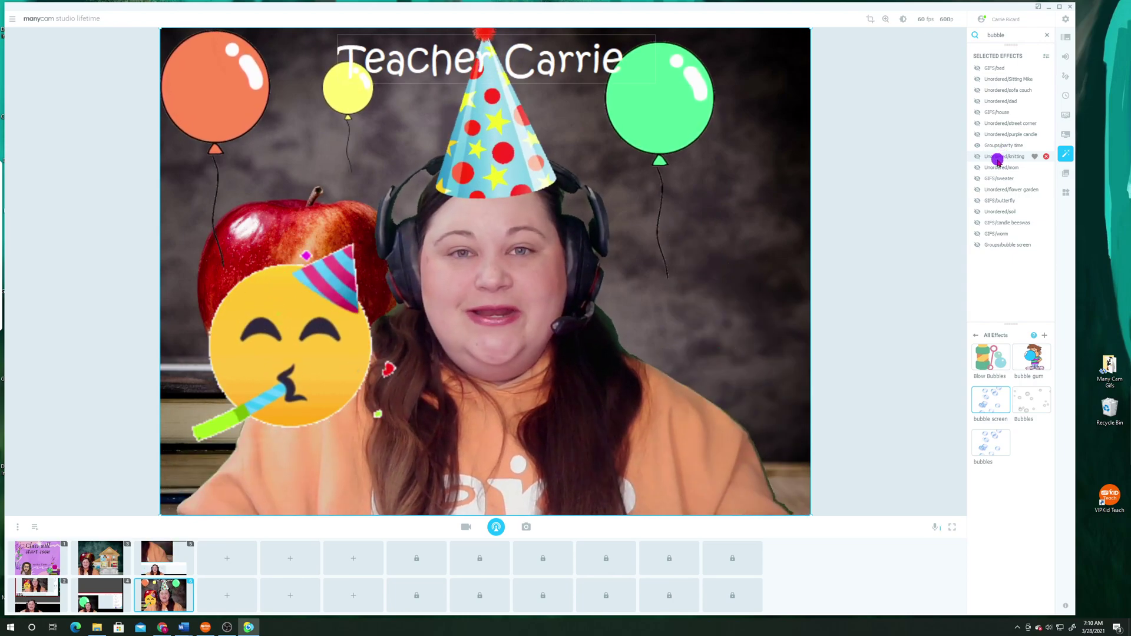
click(974, 334)
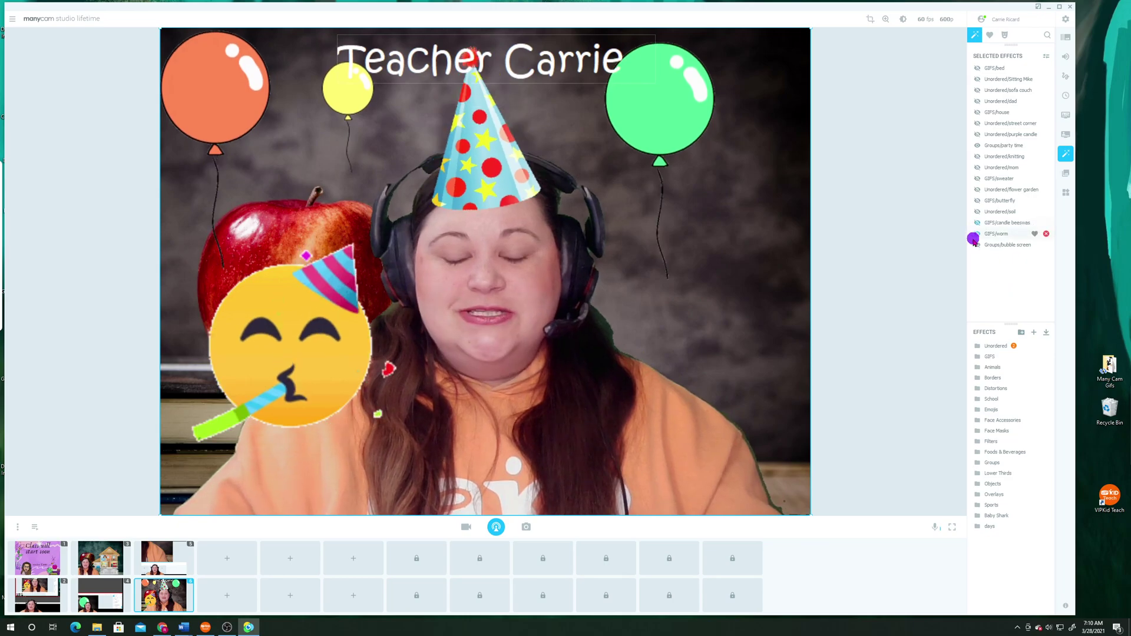
- View the options for the whole selected effects list without applying any, and hide the party time group
click(1047, 57)
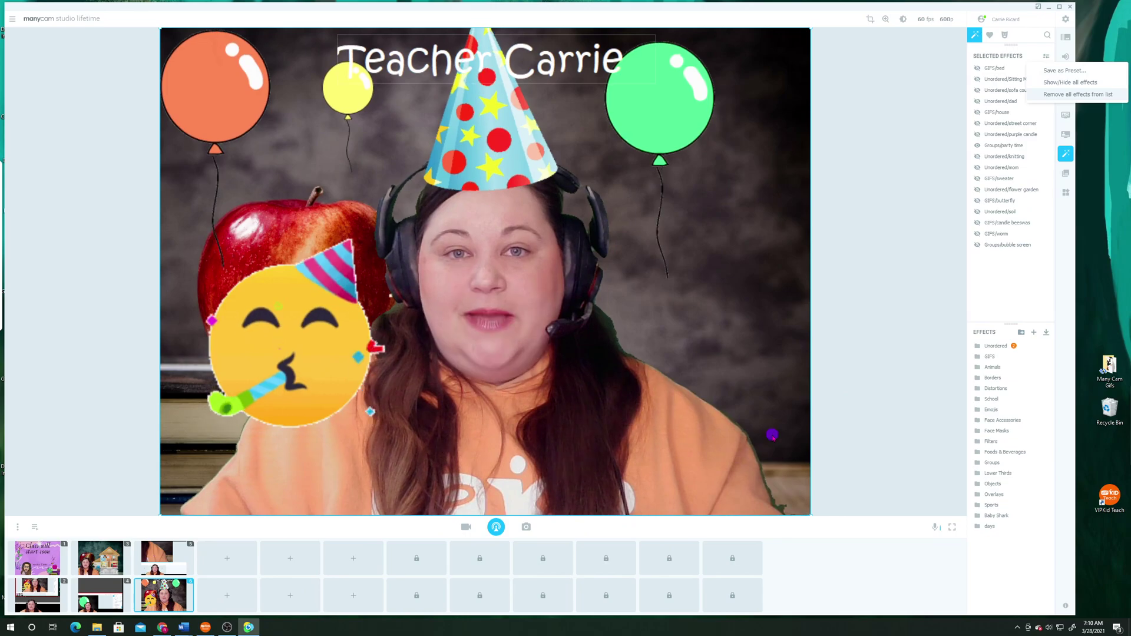
click(1068, 155)
click(1068, 155)
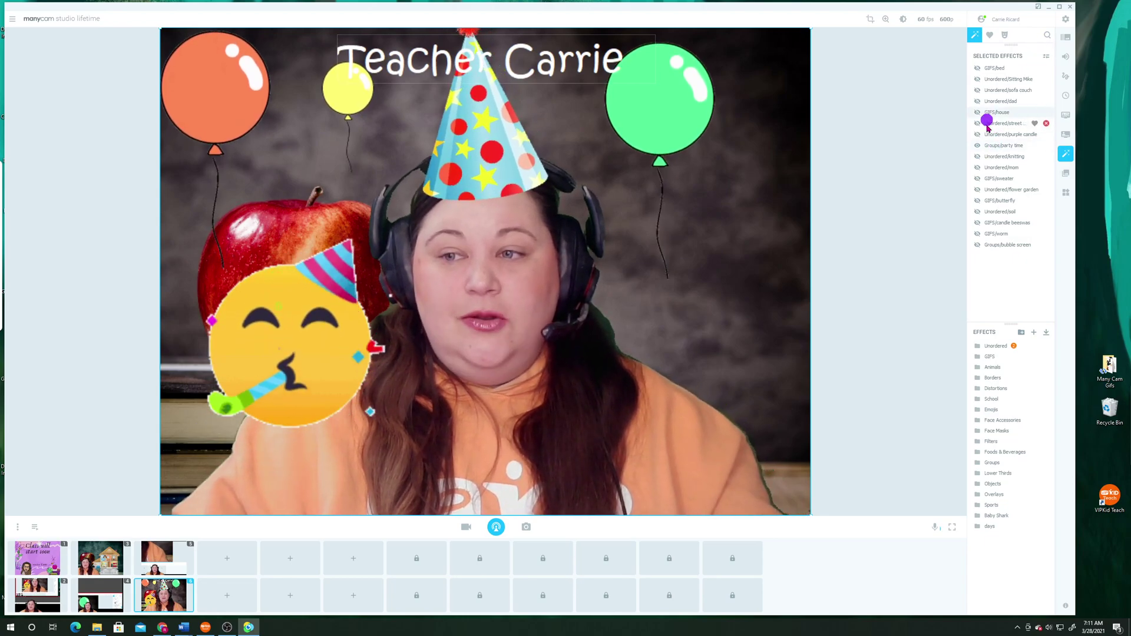
click(979, 145)
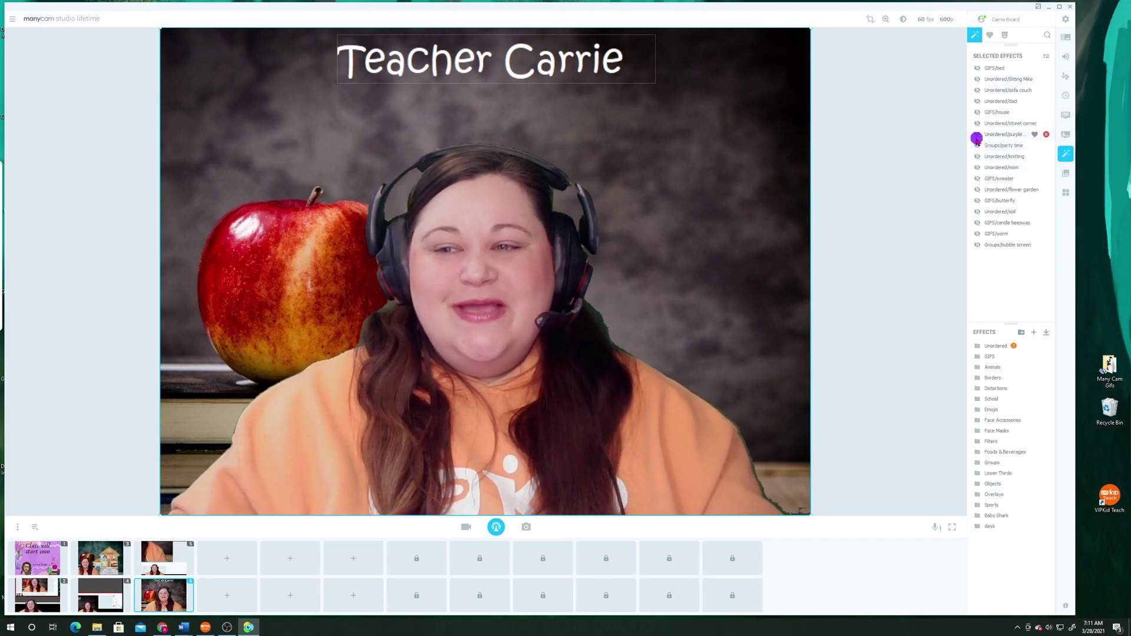
- Show the purple candle and the beeswax candle, and position the beeswax candle over the purple one so only its flame shows above the wick
click(976, 136)
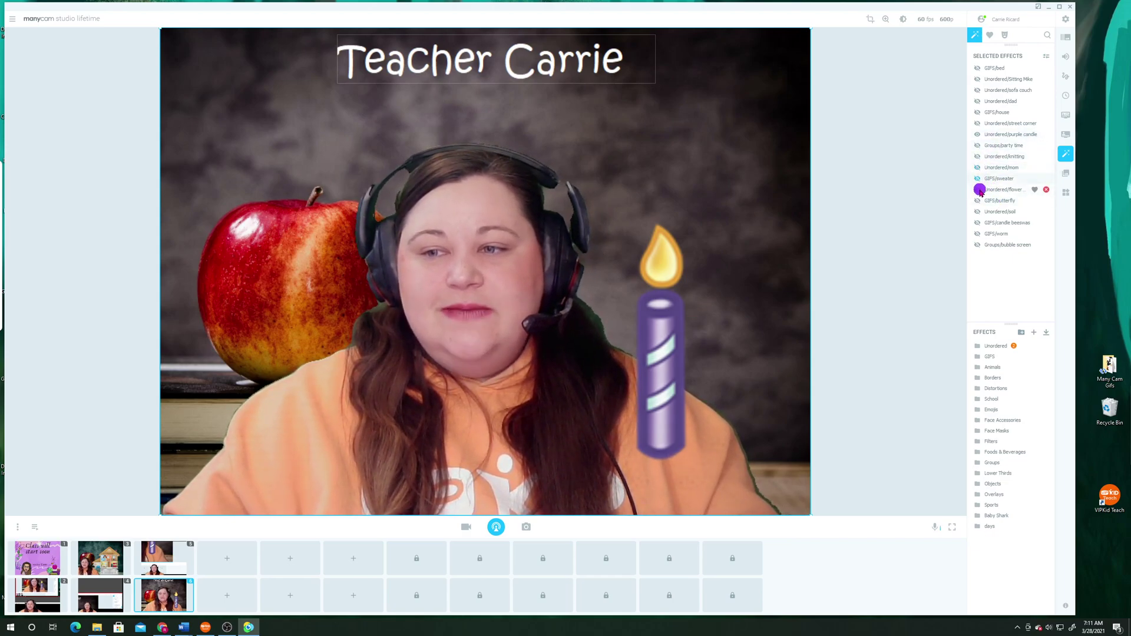
click(974, 222)
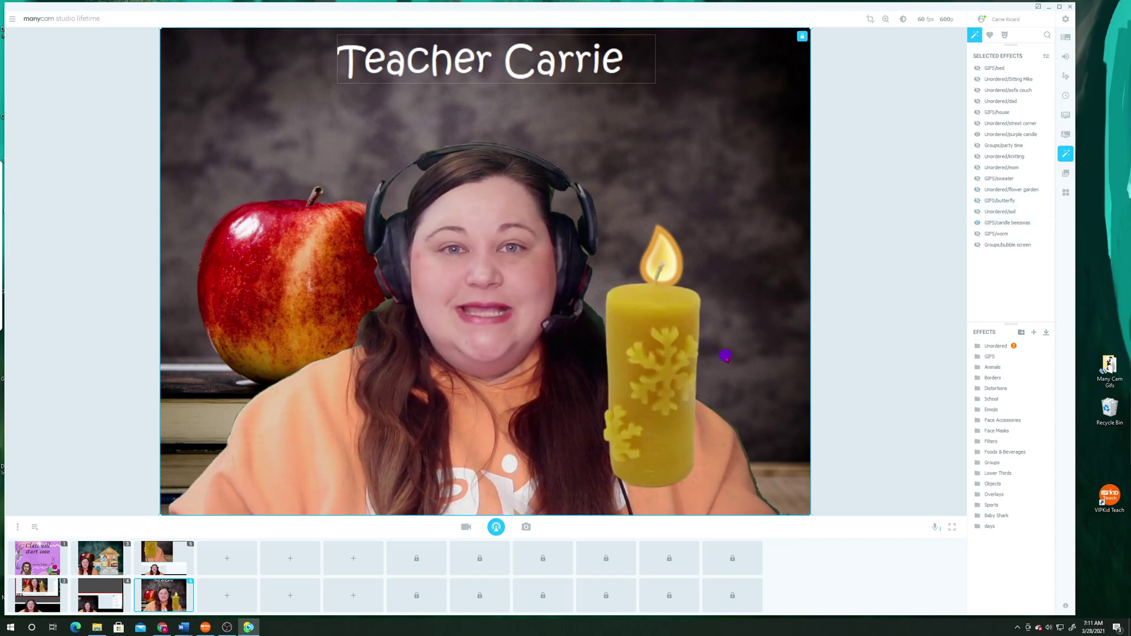
mouse_move(650, 385)
mouse_down()
mouse_move(260, 396)
mouse_move(269, 380)
mouse_move(649, 373)
mouse_up()
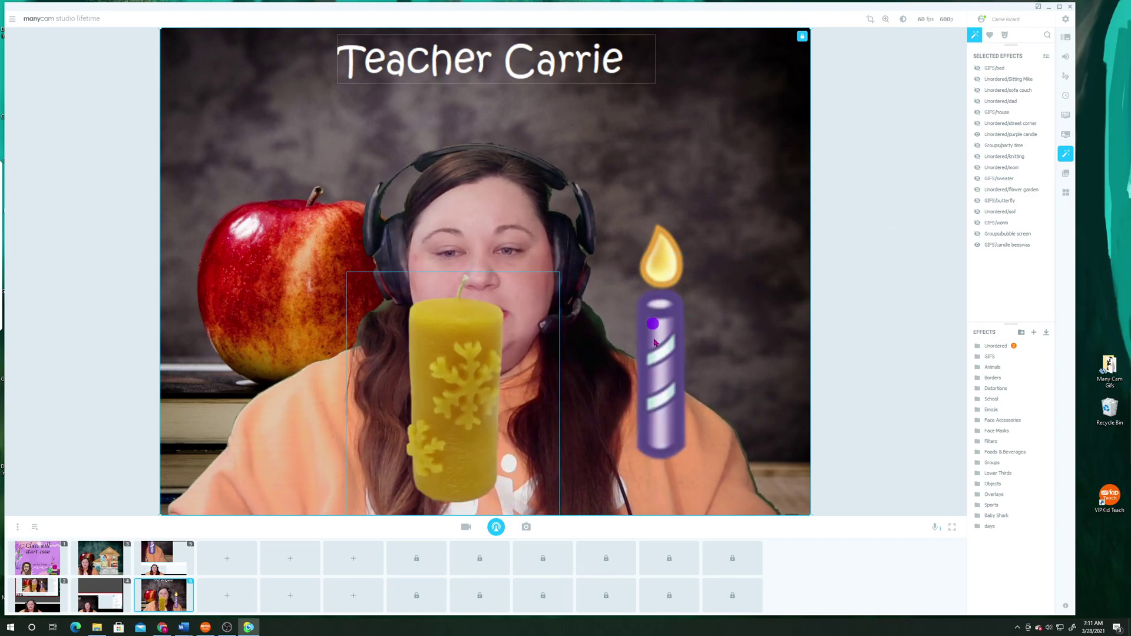
drag(459, 404, 657, 398)
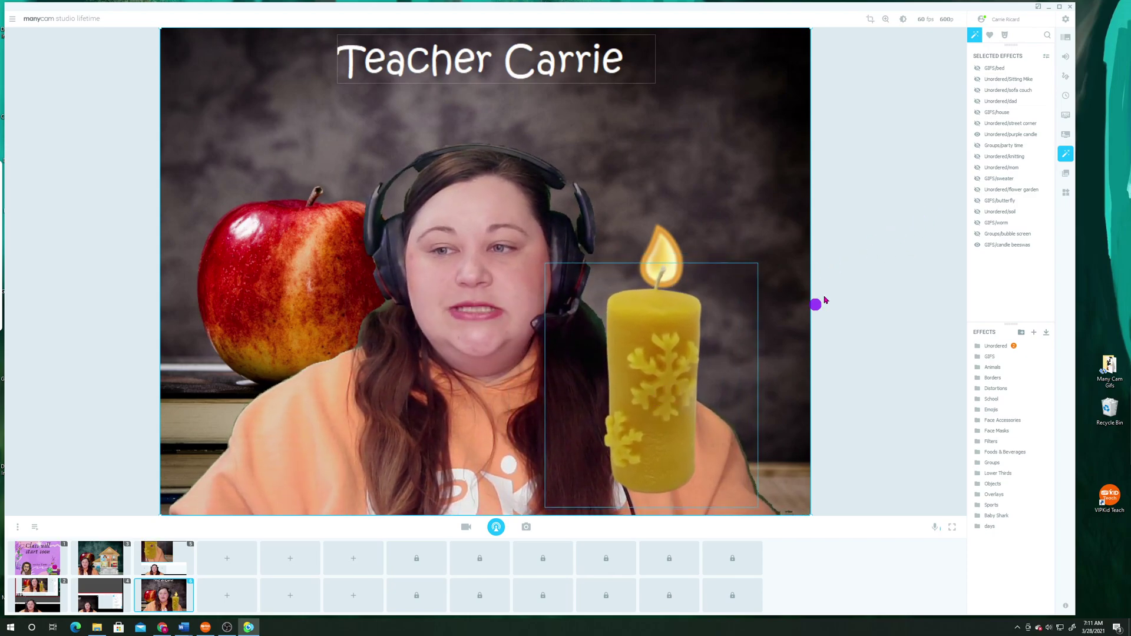
- Toggle the purple candle's visibility repeatedly to light and blow out the flame, and leave both candles hidden
click(978, 134)
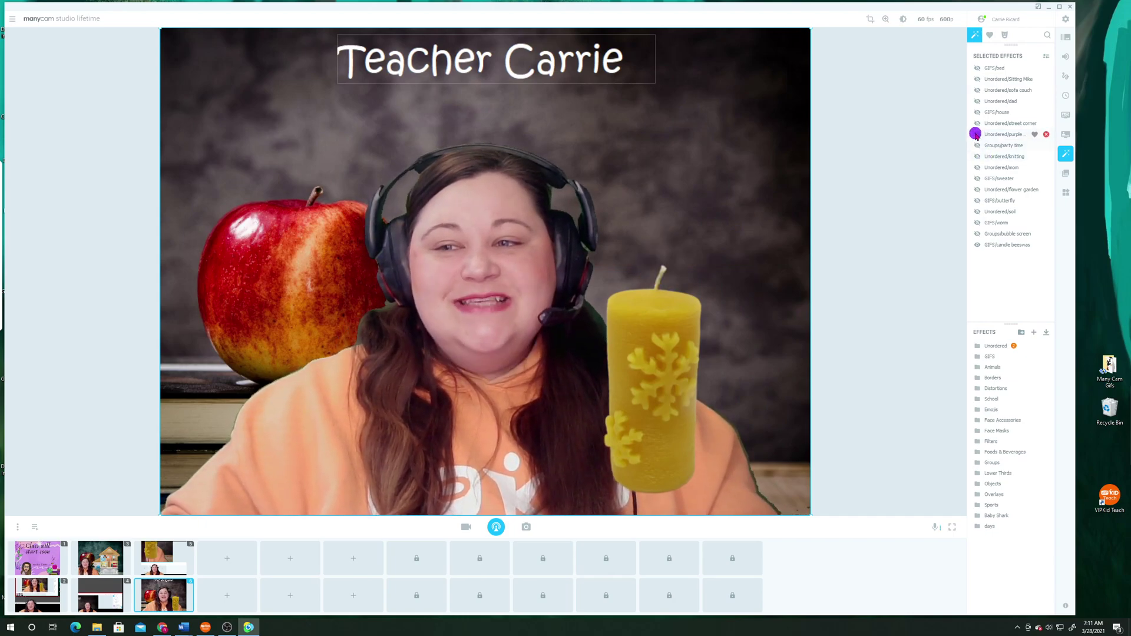
click(978, 136)
click(978, 136)
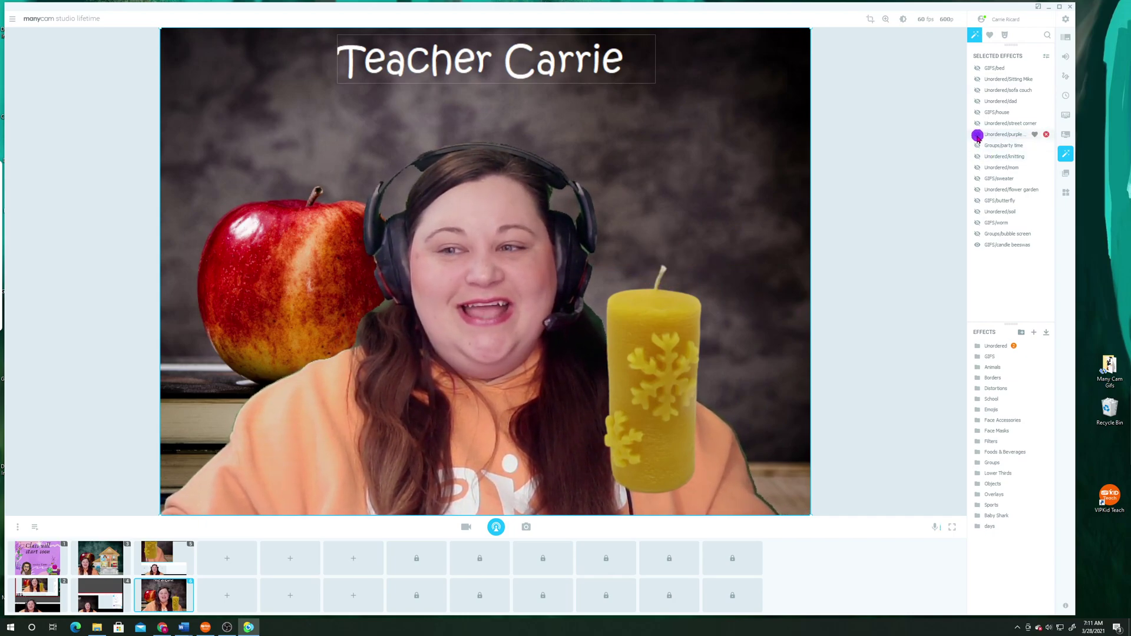
click(979, 136)
click(978, 135)
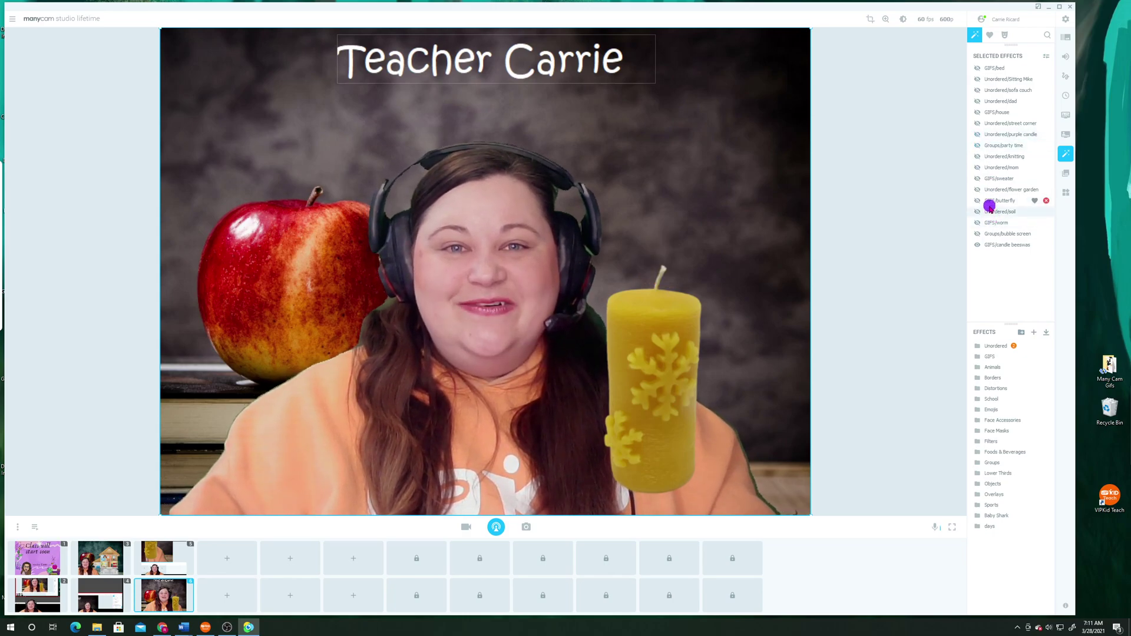
click(977, 135)
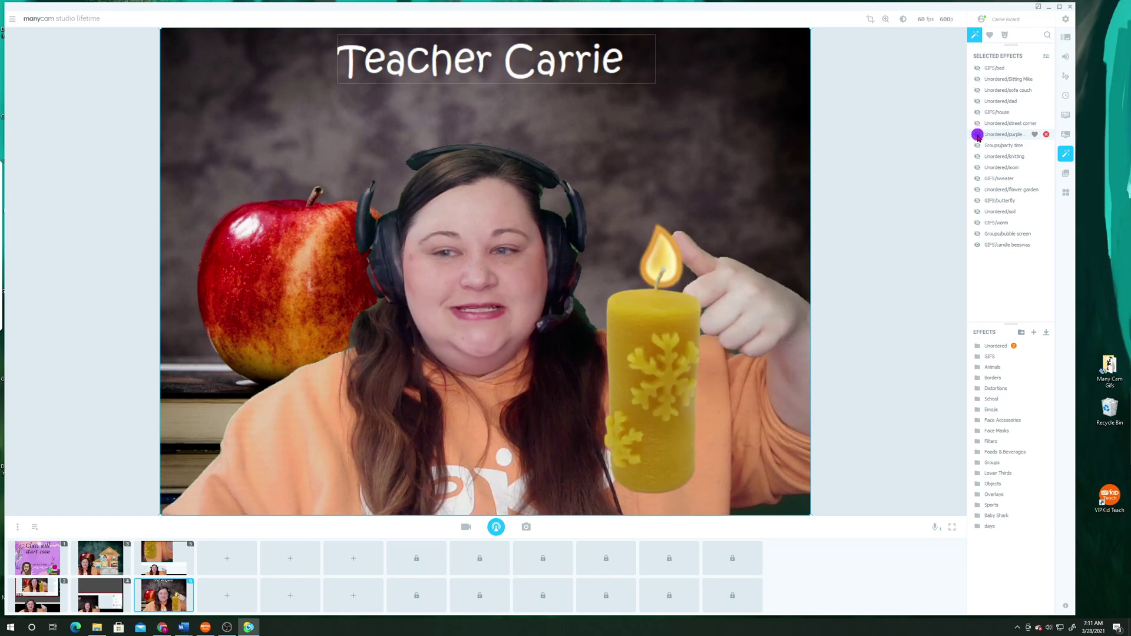
click(980, 137)
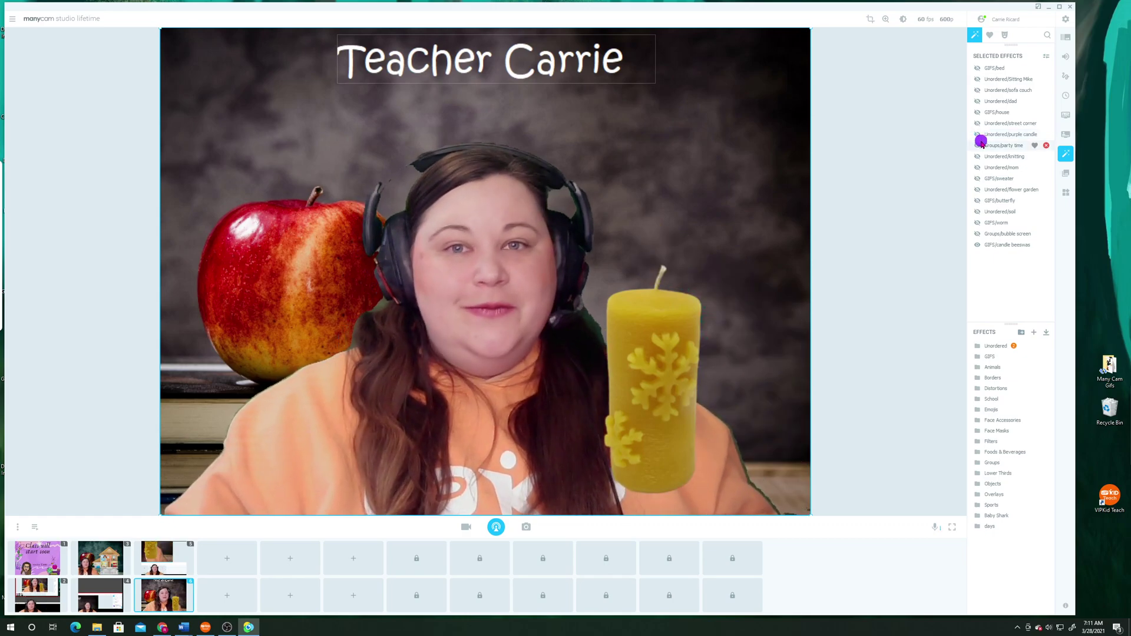
drag(672, 449, 701, 389)
click(977, 244)
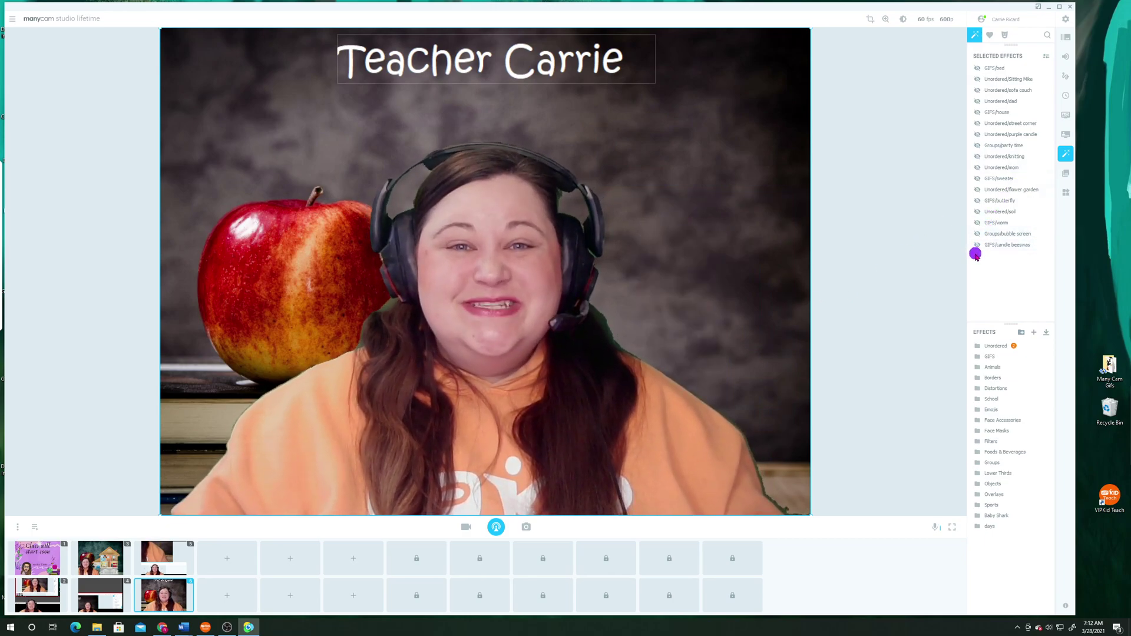
- Show the knitting, mom and sweater effects, hide the knitting, and toggle the mom and sweater until both are displayed together
mouse_move(976, 247)
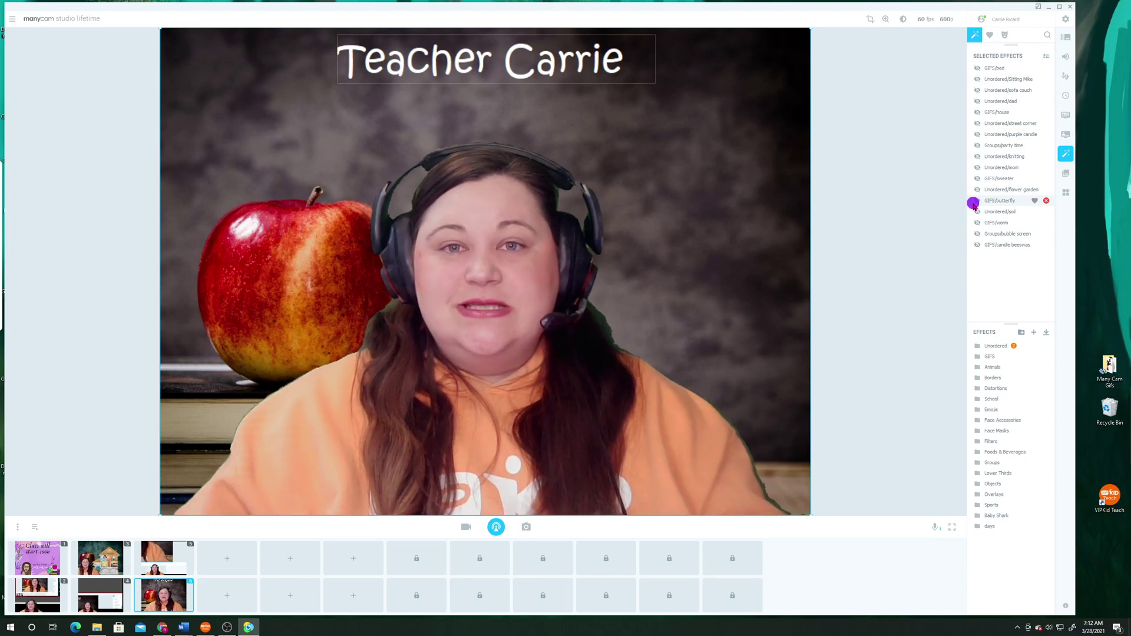
click(977, 156)
click(977, 179)
click(977, 167)
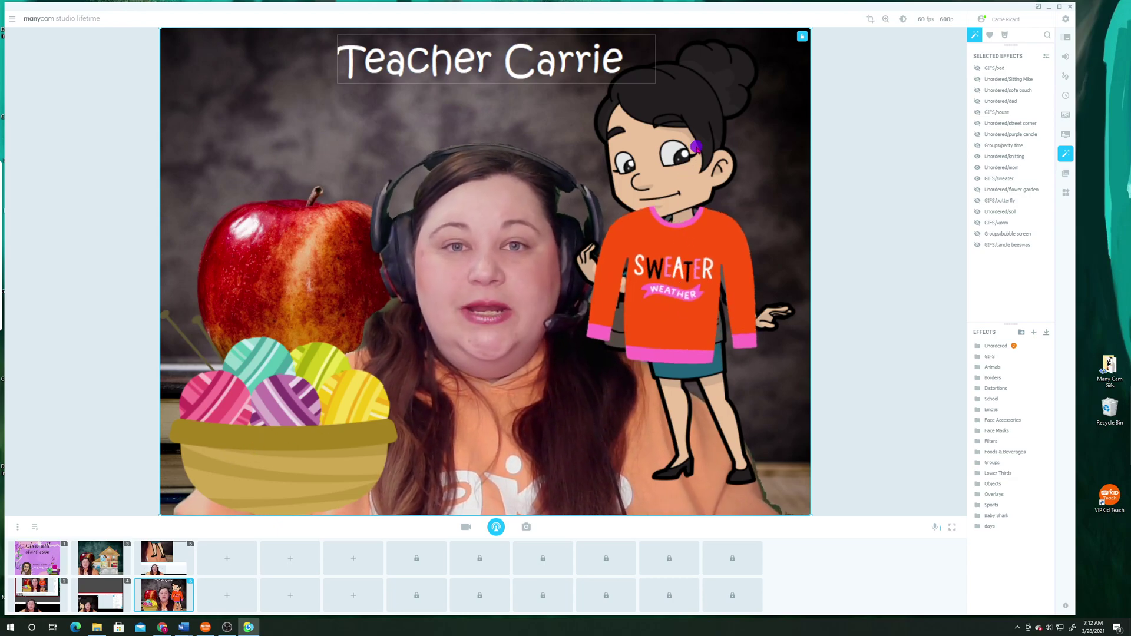
click(978, 156)
click(978, 167)
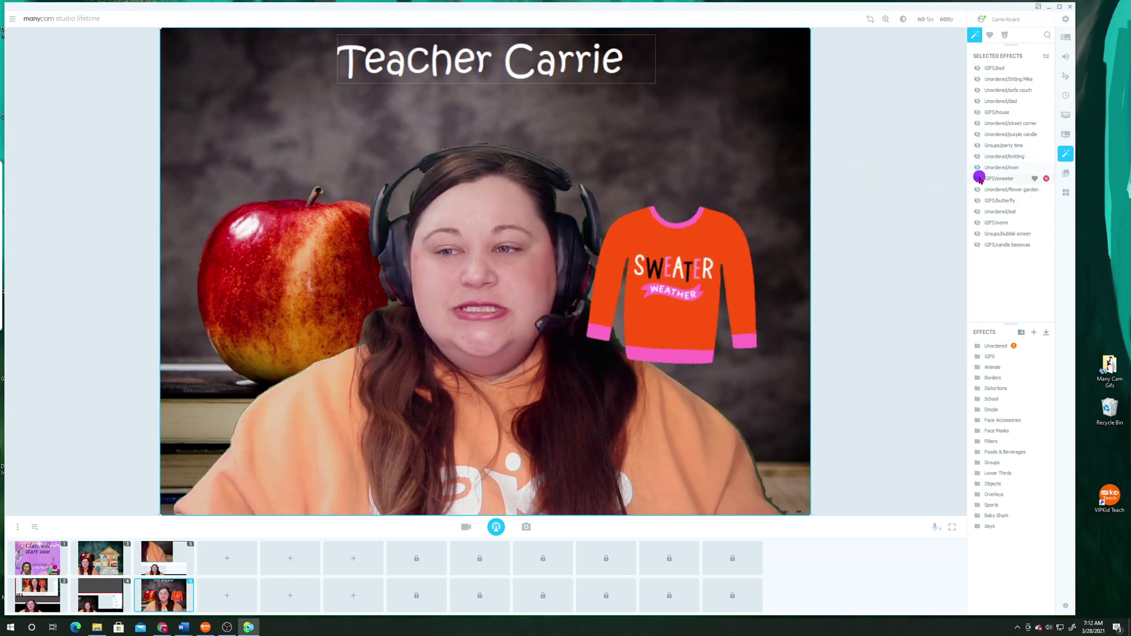
click(978, 178)
click(977, 167)
click(977, 180)
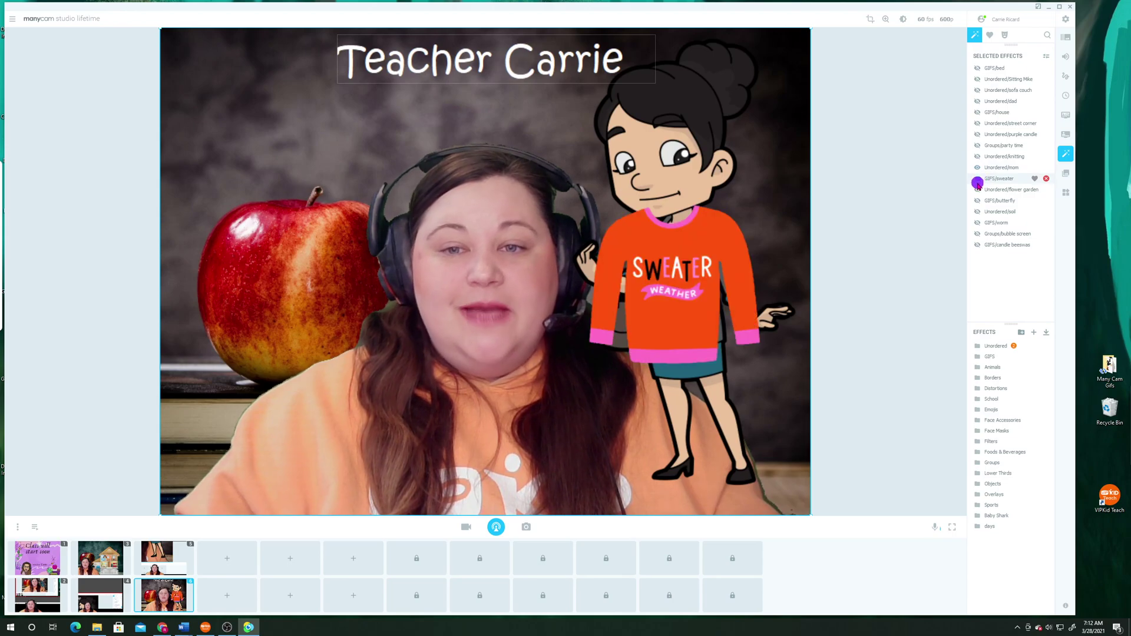
- Reorder the sweater before the mom effect and back after it in the selected effects, and hide both
drag(1000, 179, 1002, 168)
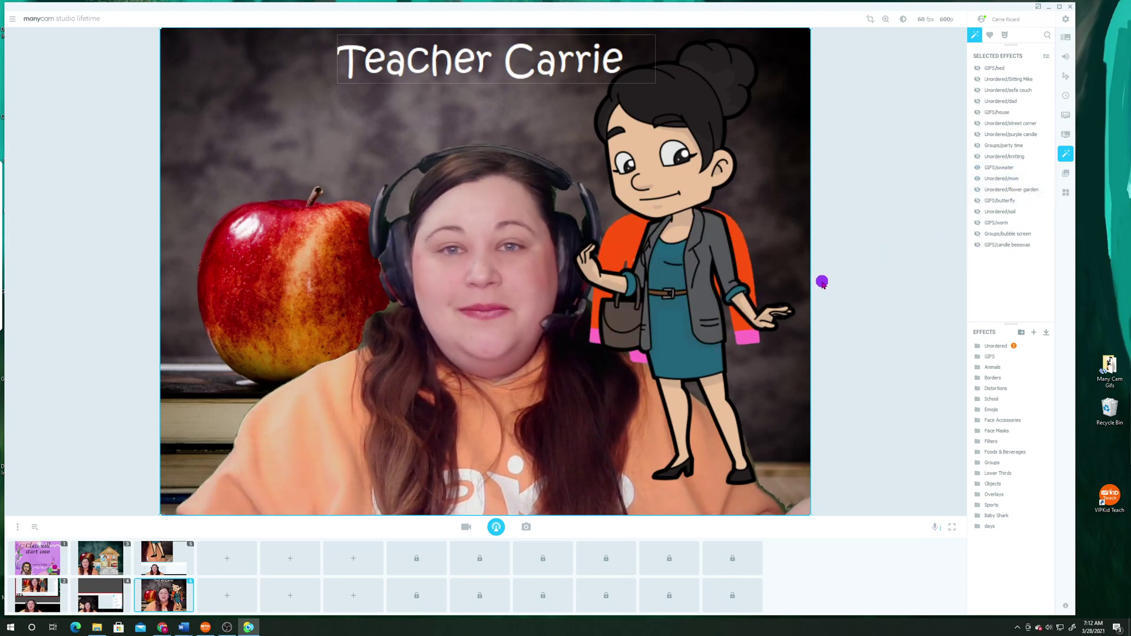
drag(1000, 168, 1011, 192)
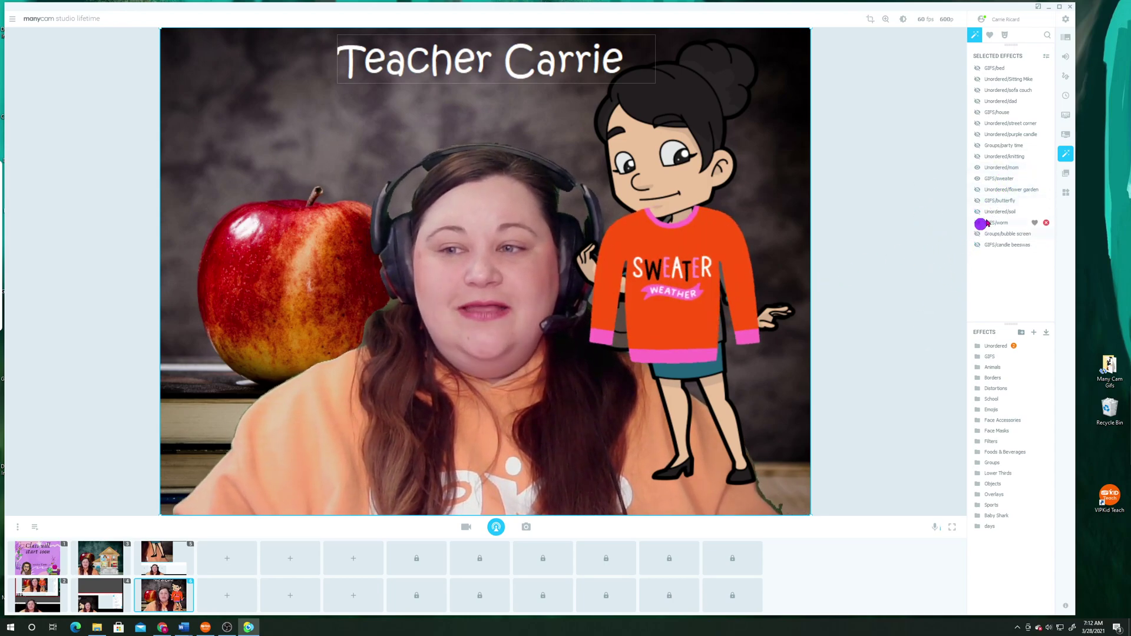
click(977, 168)
click(978, 179)
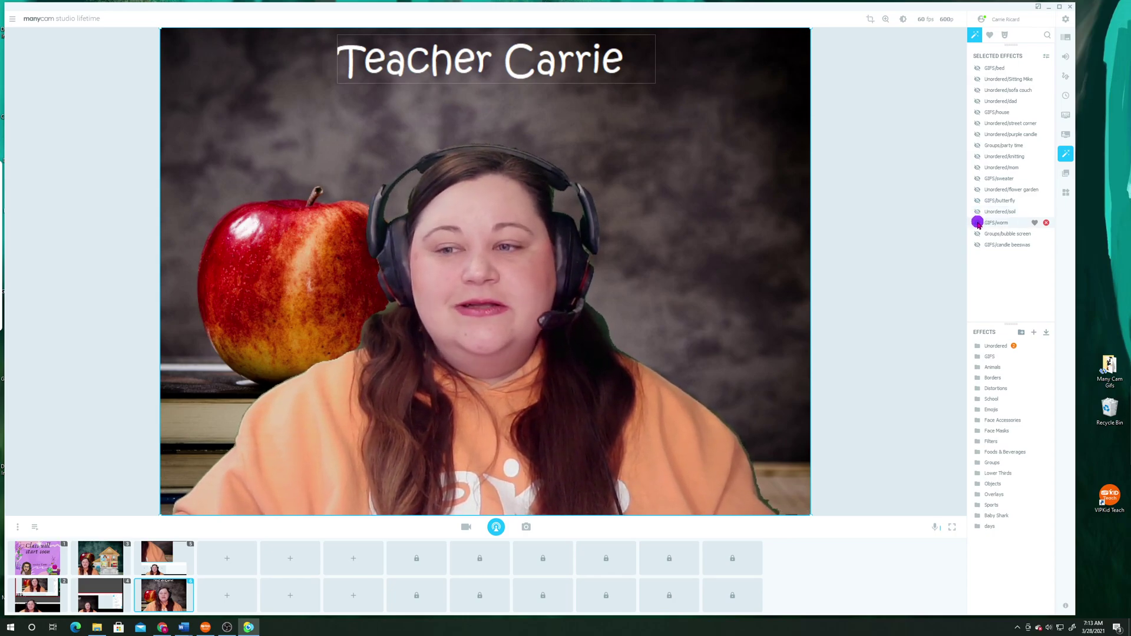
- Show the flower garden with the worm, replace the garden with the soil, and order the worm before the soil
click(977, 189)
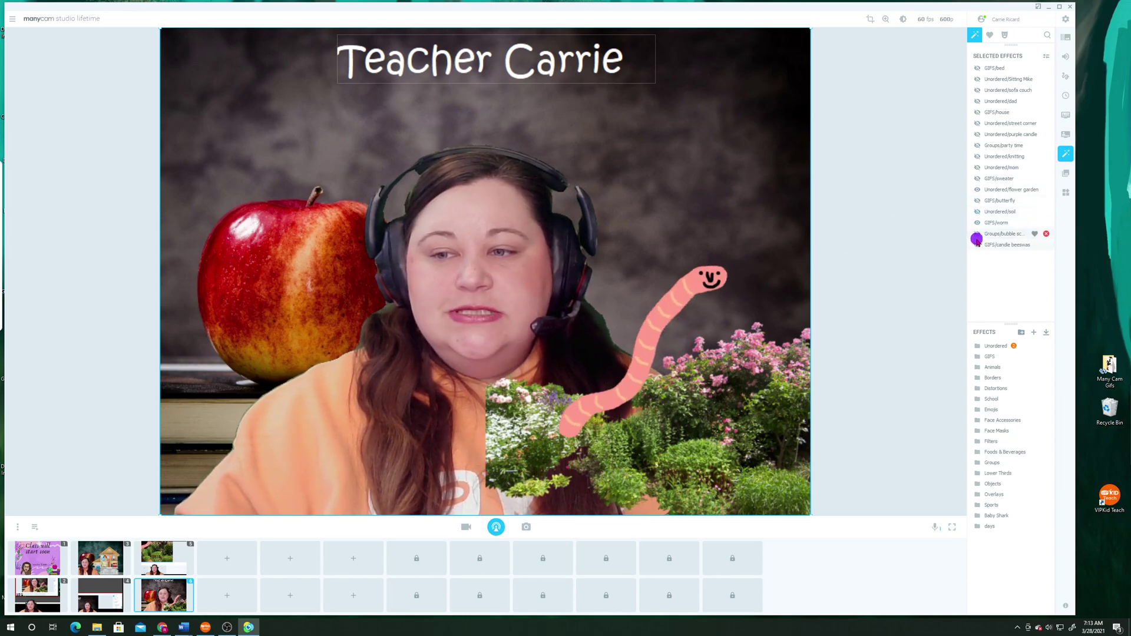
click(977, 191)
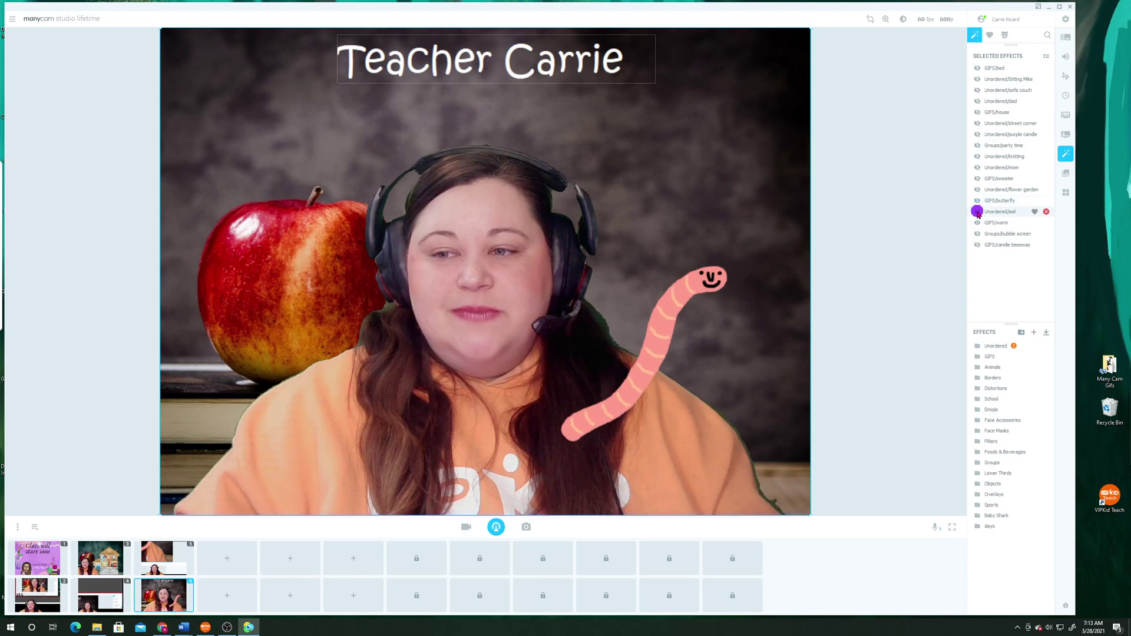
click(978, 212)
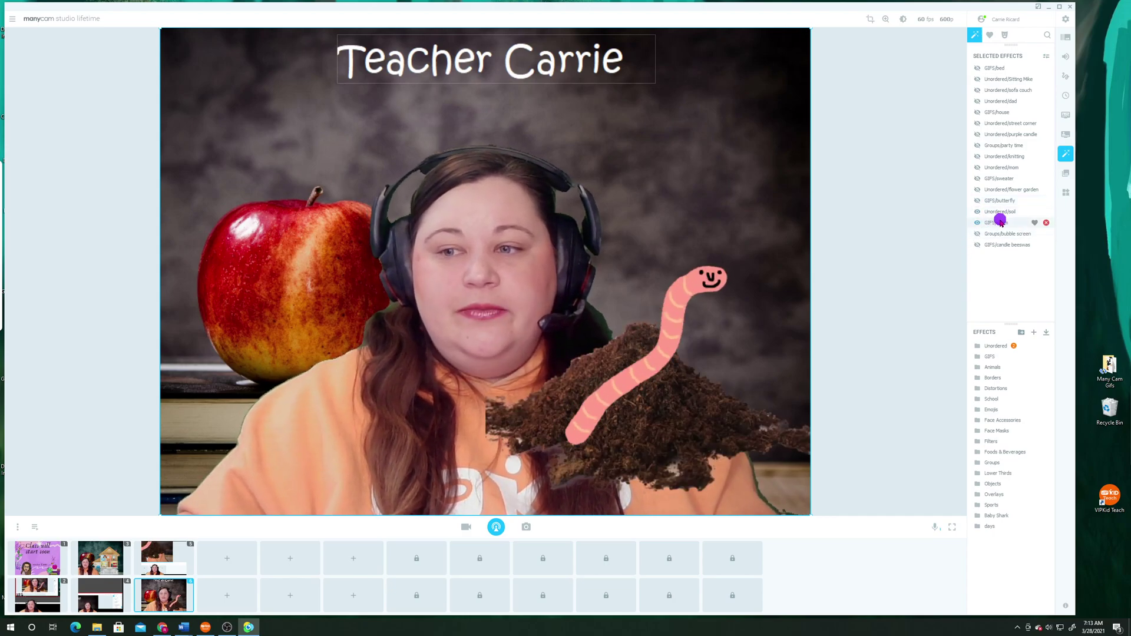
drag(1000, 224, 997, 211)
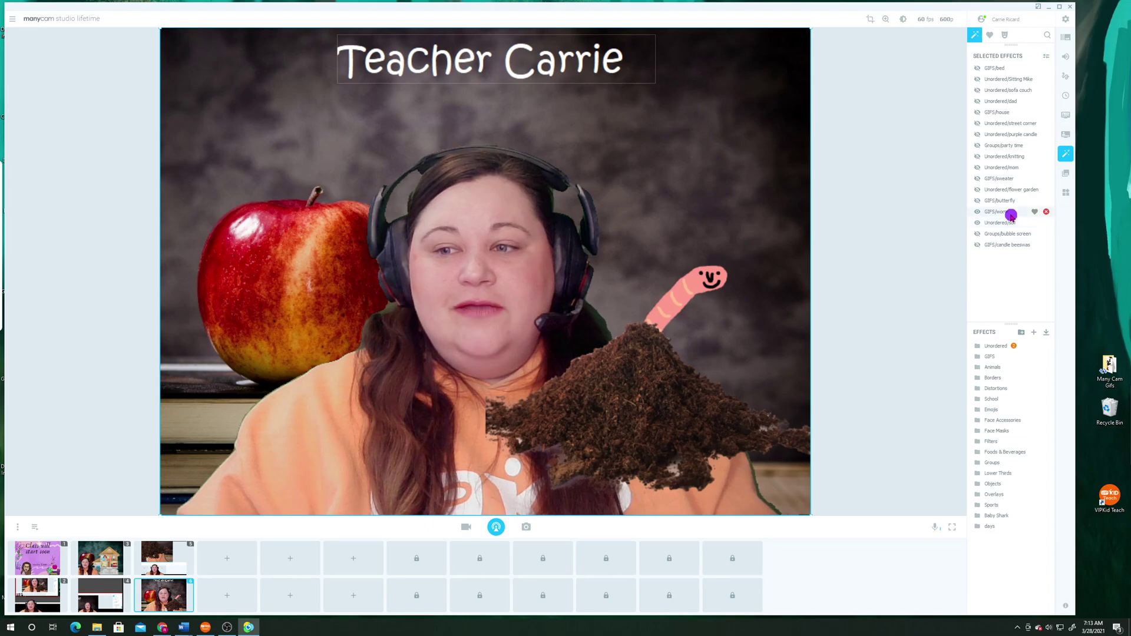
mouse_move(1005, 215)
mouse_down()
mouse_move(1000, 226)
mouse_move(1000, 212)
mouse_up()
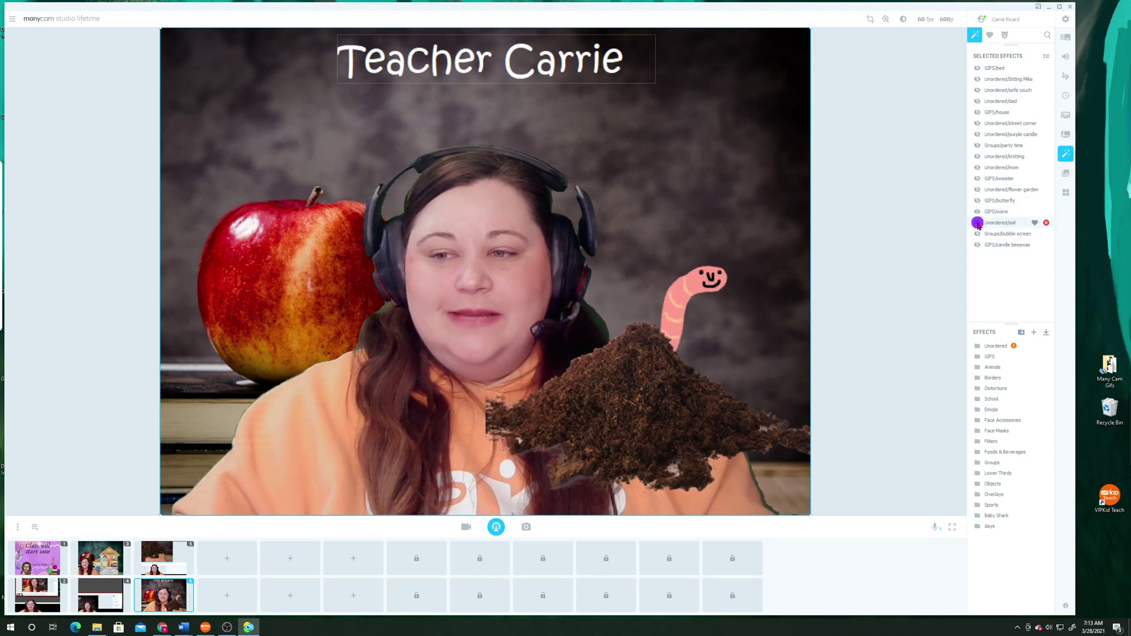
- Replace the soil with the butterfly, align the worm over the butterfly's body, and hide both effects
click(978, 223)
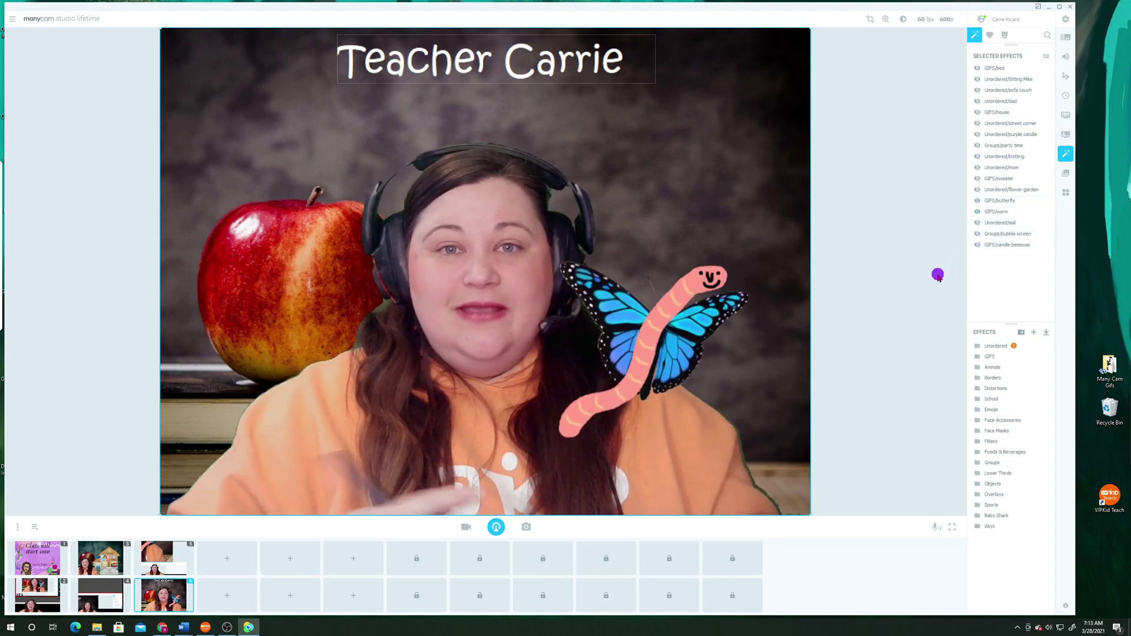
drag(688, 333, 650, 331)
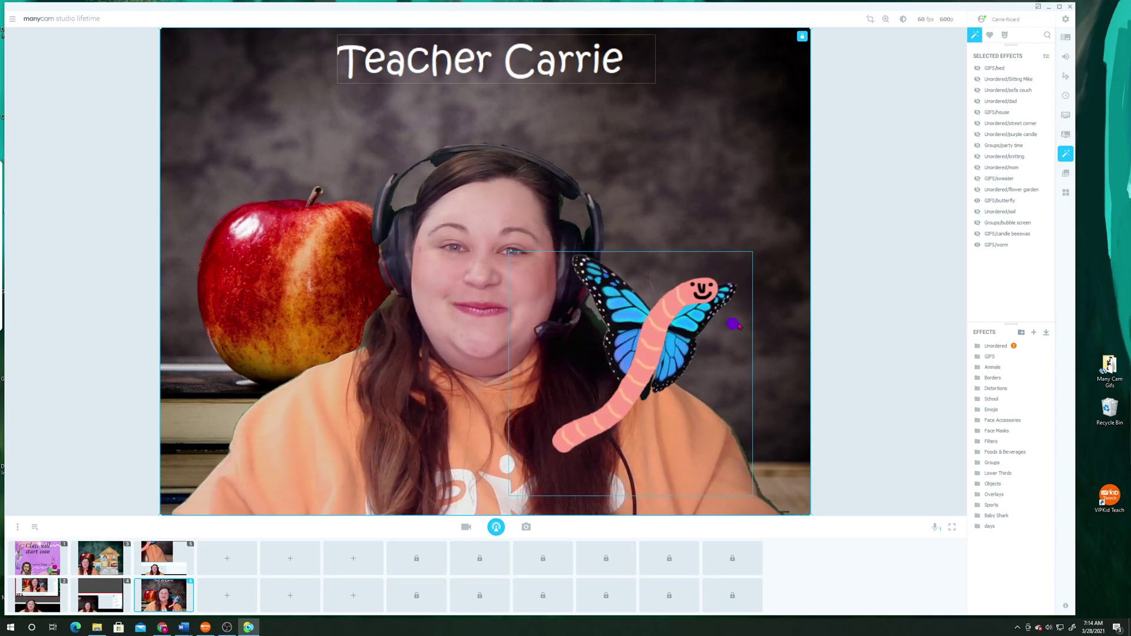
click(977, 244)
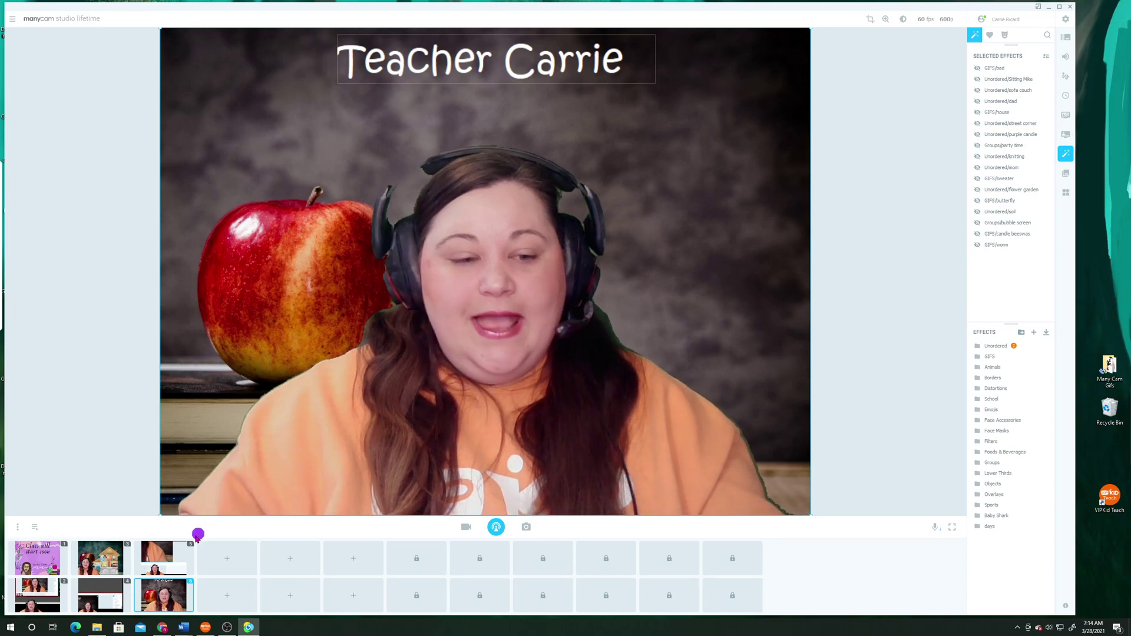
- Switch to the preset with the doll house, move the house slightly up, and toggle its visibility off and on
click(112, 566)
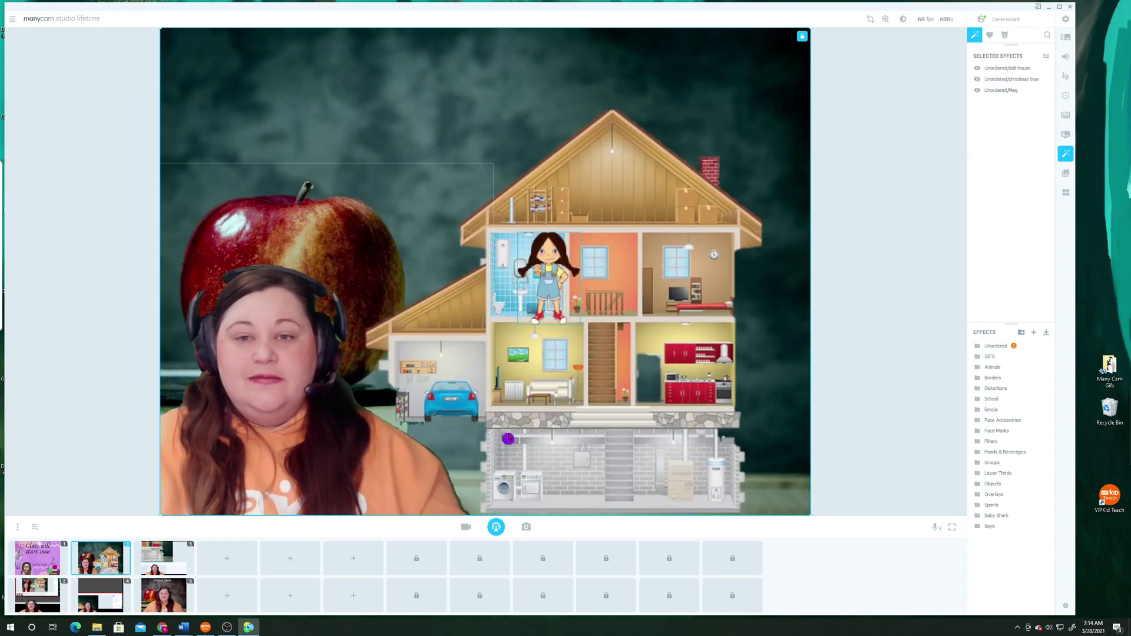
drag(641, 325, 651, 300)
click(978, 90)
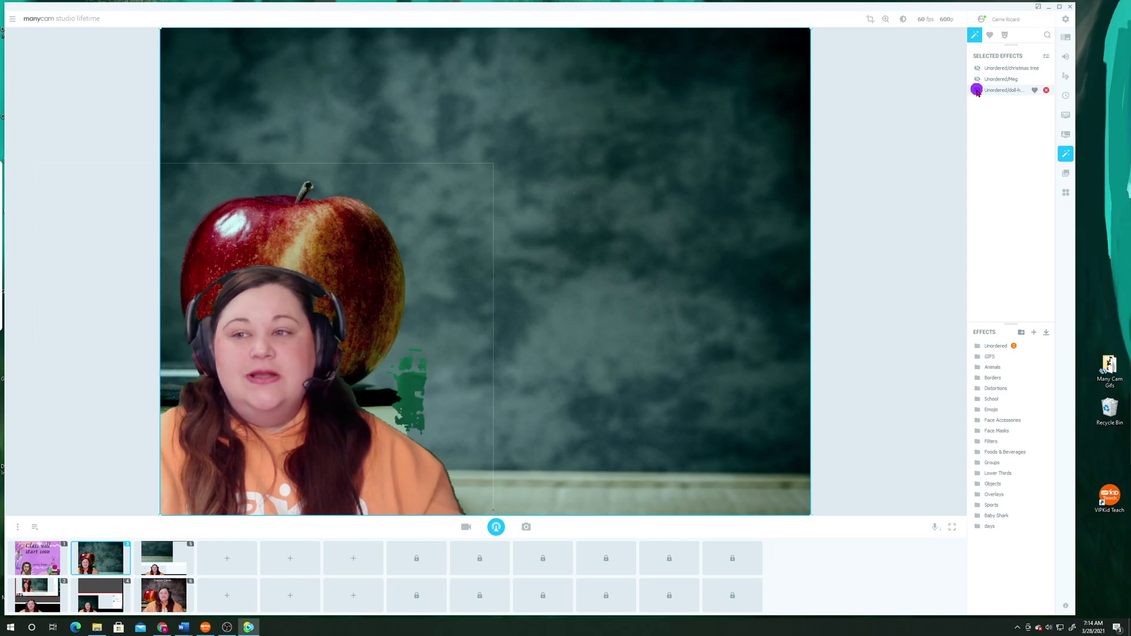
click(976, 91)
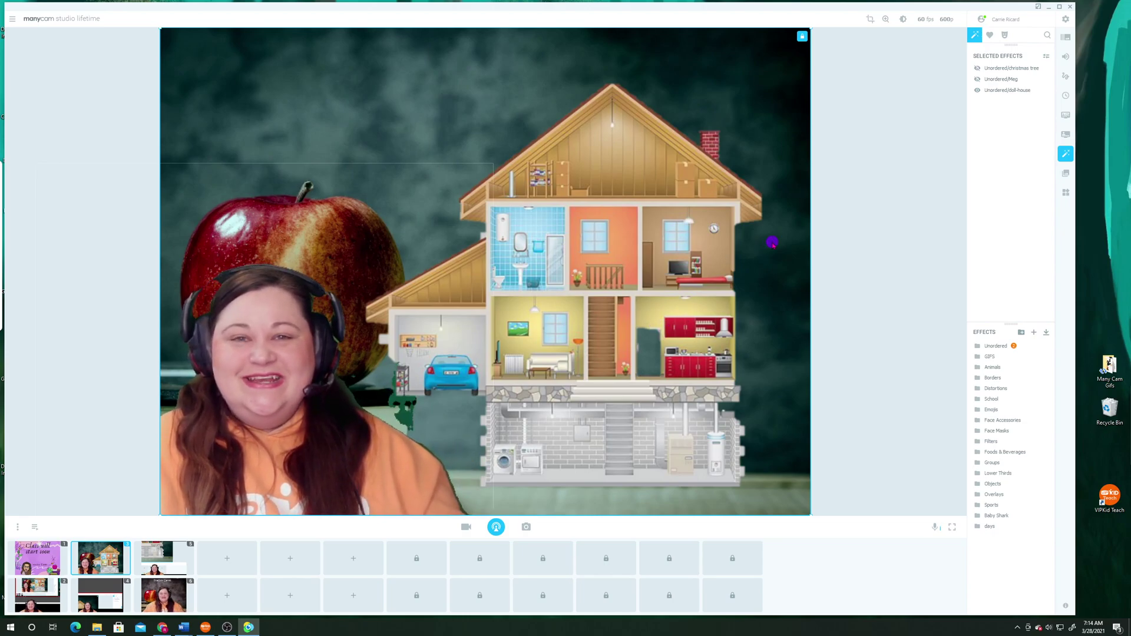
- Order the Meg effect after the doll house and move her from the bathroom down to the yellow living room
drag(975, 83, 1000, 92)
drag(557, 289, 556, 355)
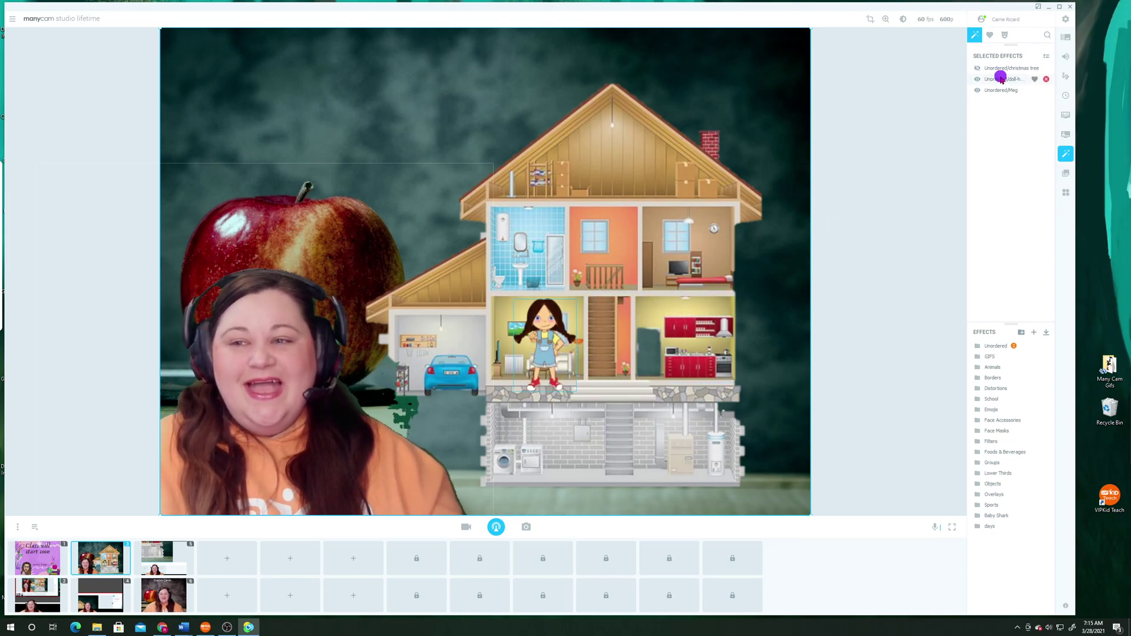
- Hide the Meg and doll house effects, show the Christmas tree, and enlarge it to roughly twice its size
click(978, 90)
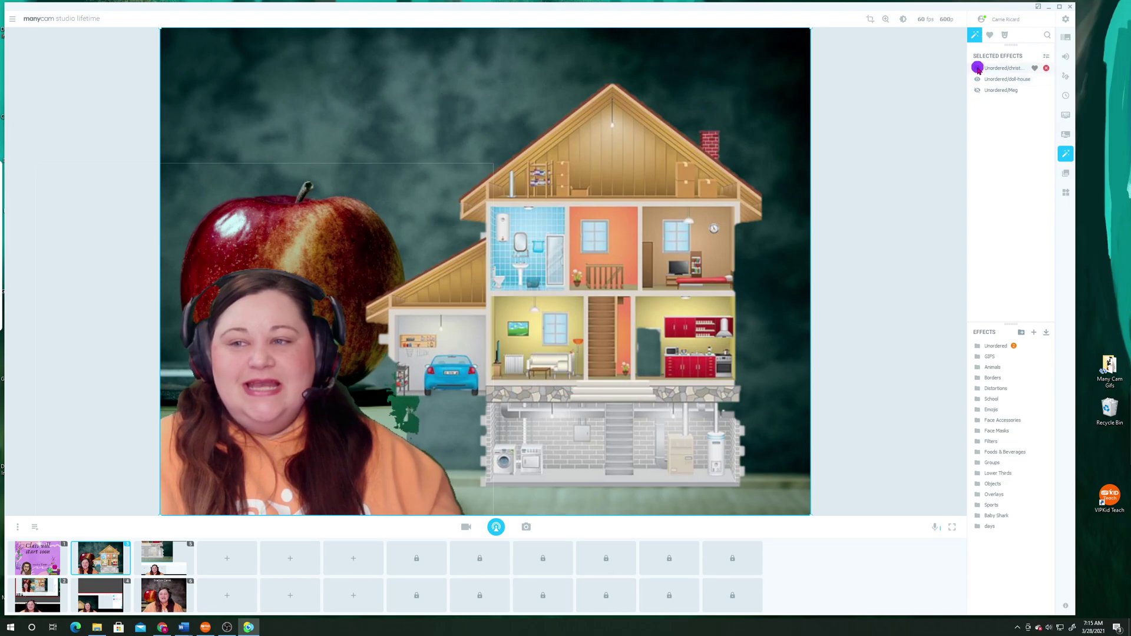
click(977, 79)
click(978, 68)
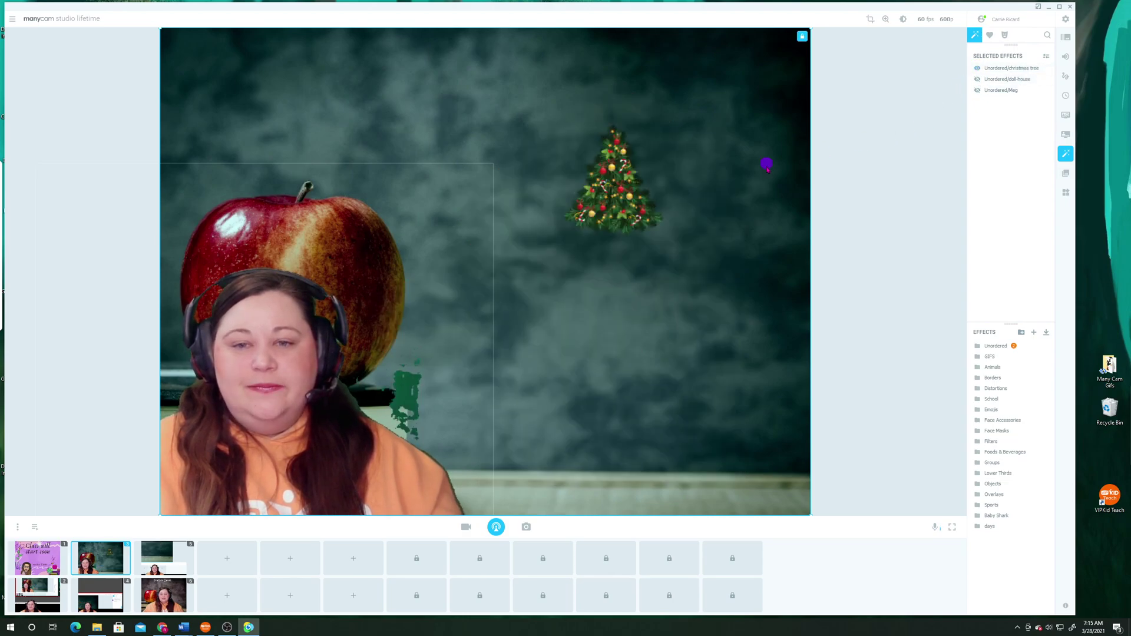
drag(666, 228, 776, 375)
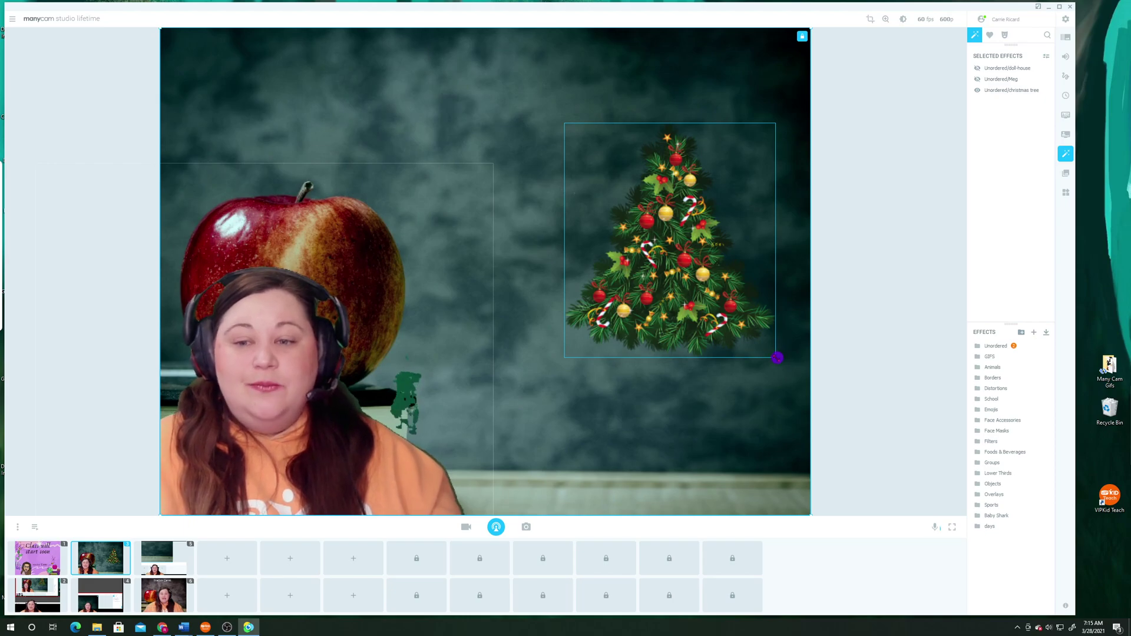
- Show the doll house effect and shrink the Christmas tree to room size, placing it in the house's attic
drag(775, 358, 695, 266)
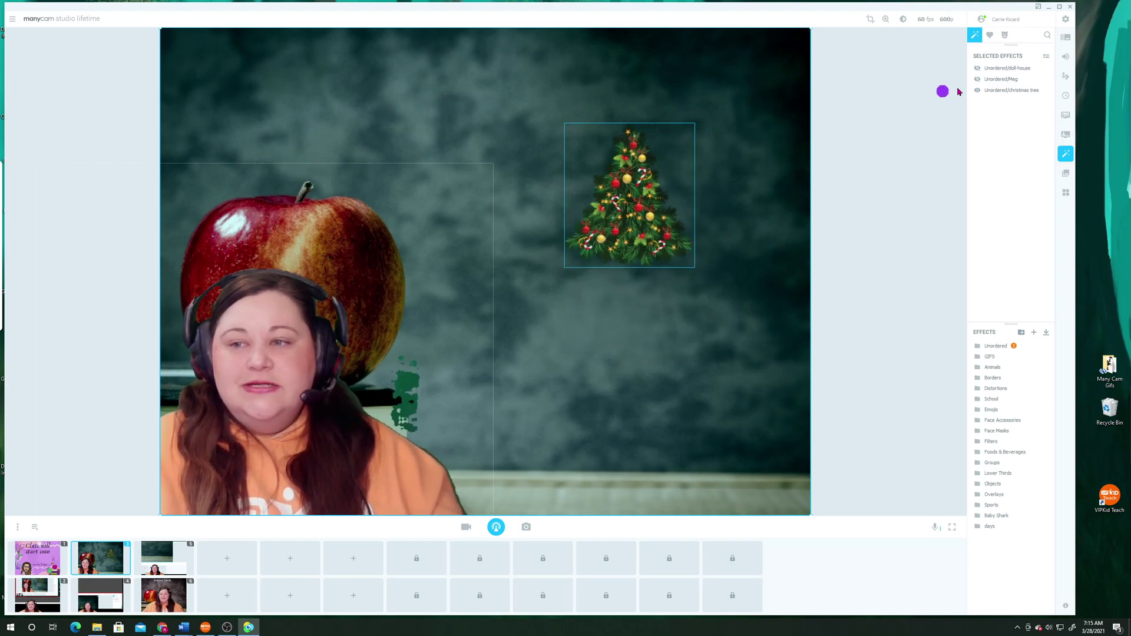
click(977, 67)
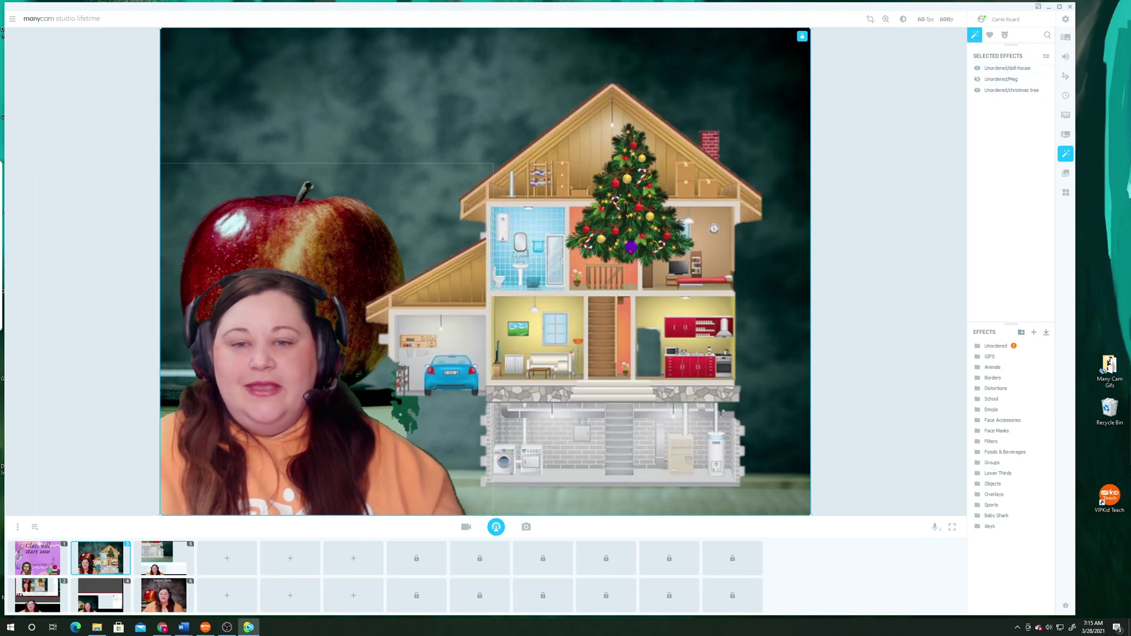
drag(629, 244, 541, 361)
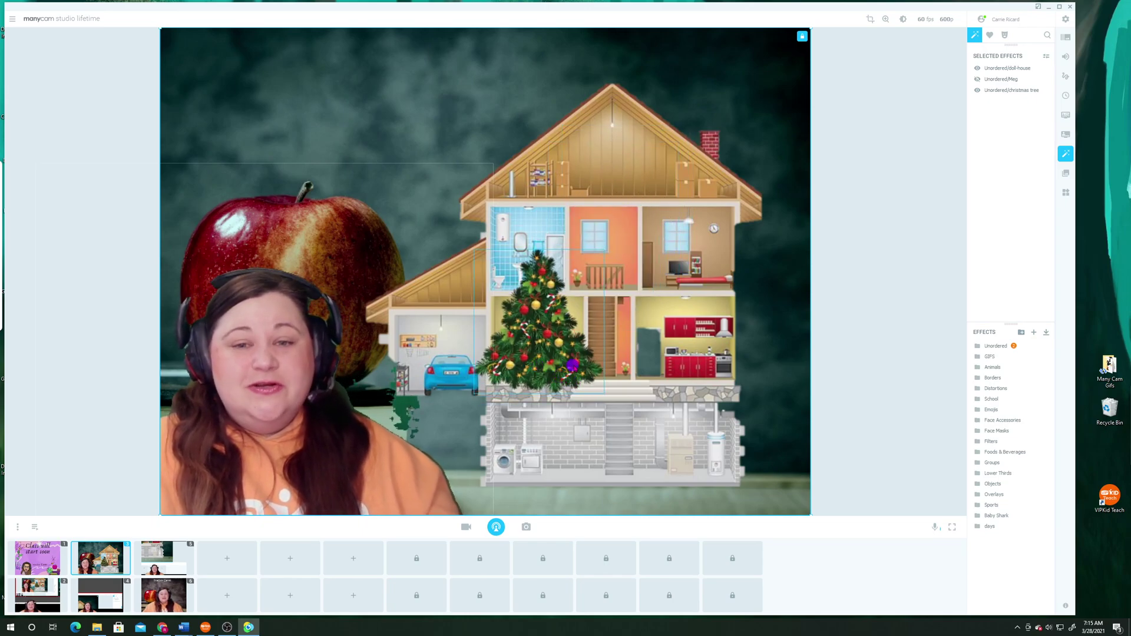
drag(604, 394, 558, 355)
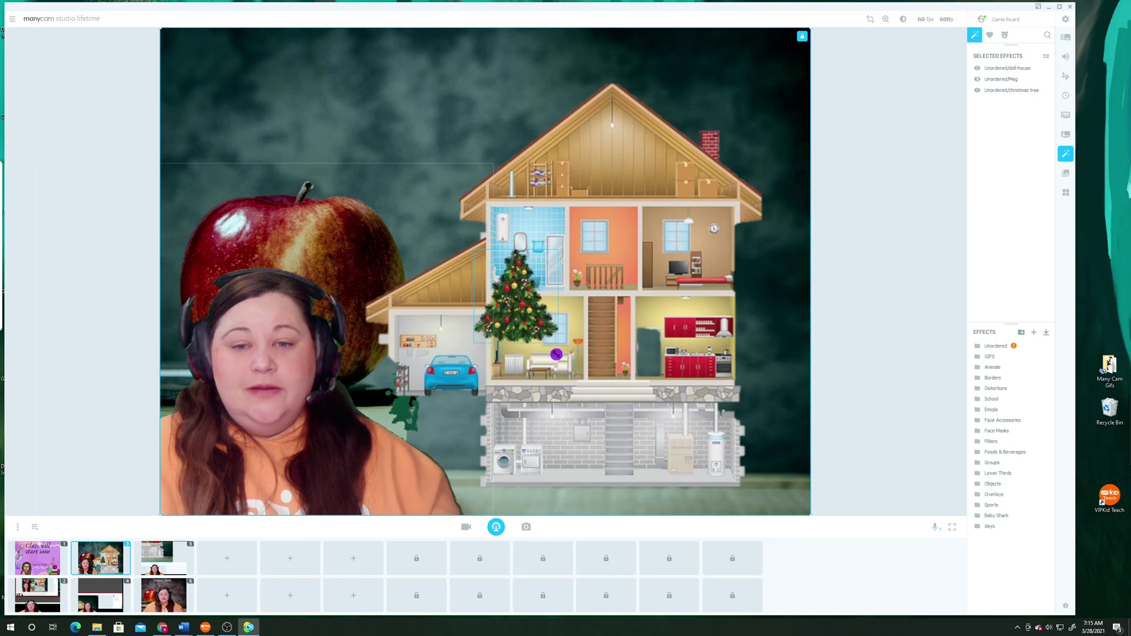
drag(519, 320, 612, 185)
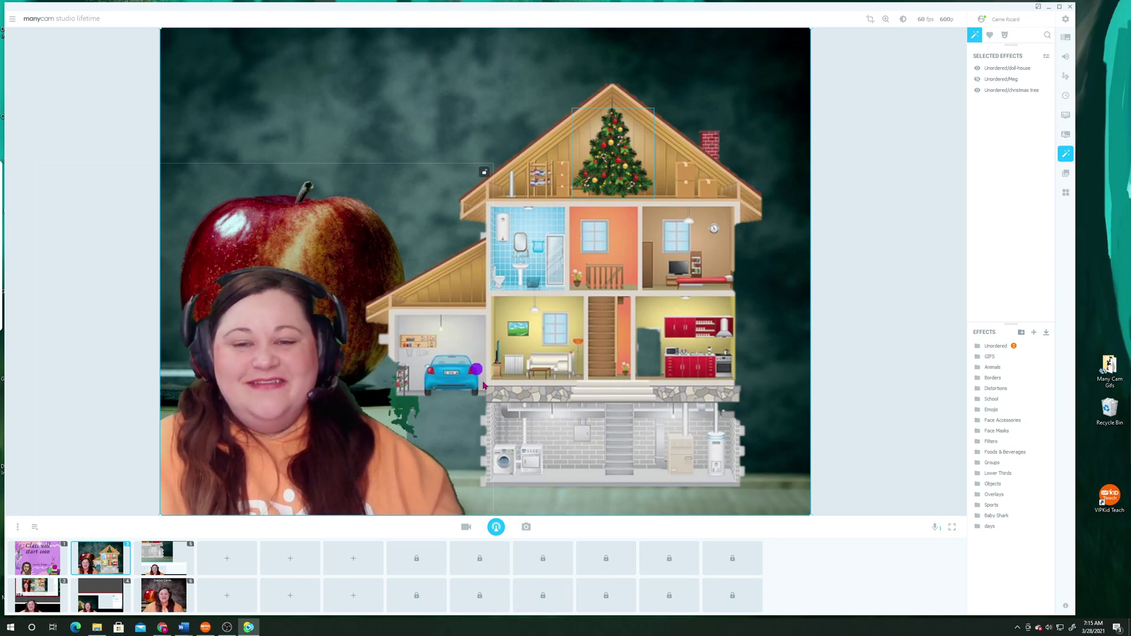
mouse_move(611, 166)
mouse_down()
mouse_move(560, 282)
mouse_move(549, 340)
mouse_move(618, 166)
mouse_move(603, 168)
mouse_up()
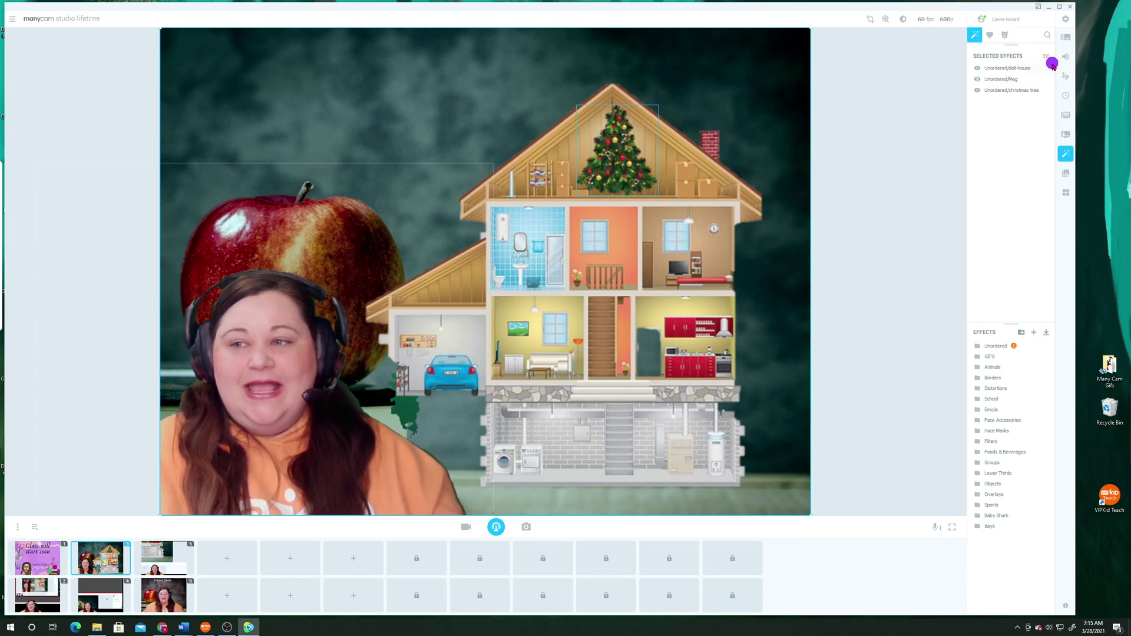
- Turn on the text overlay reading "Attic" above the doll house
click(1066, 76)
click(1045, 169)
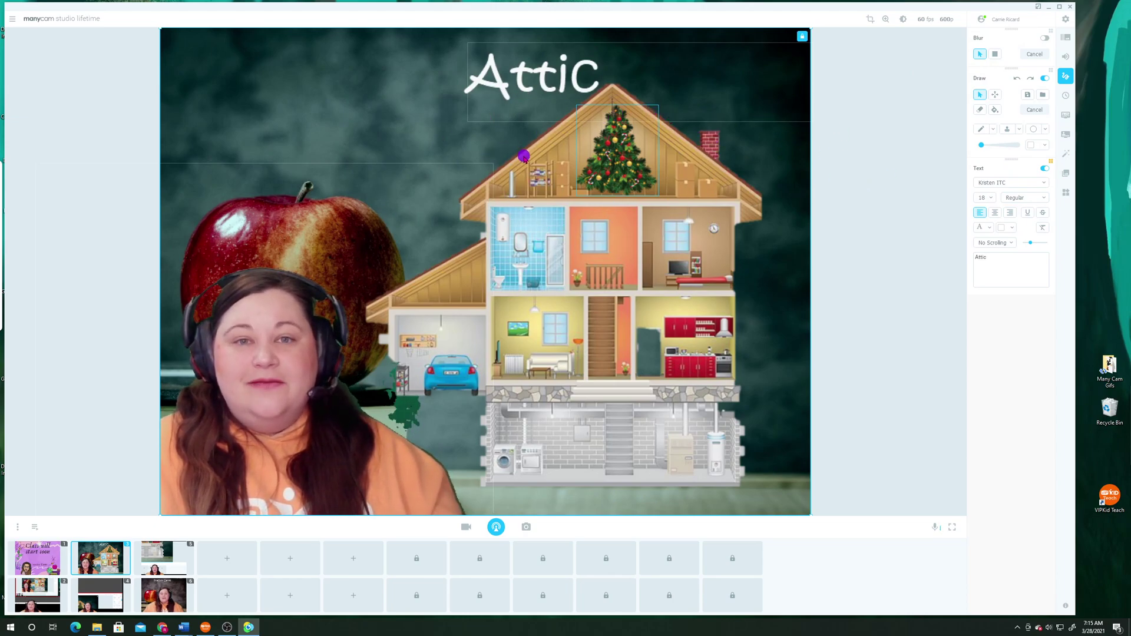
- Search the effects for "sad" and add the sad face gif to the picture
click(1066, 154)
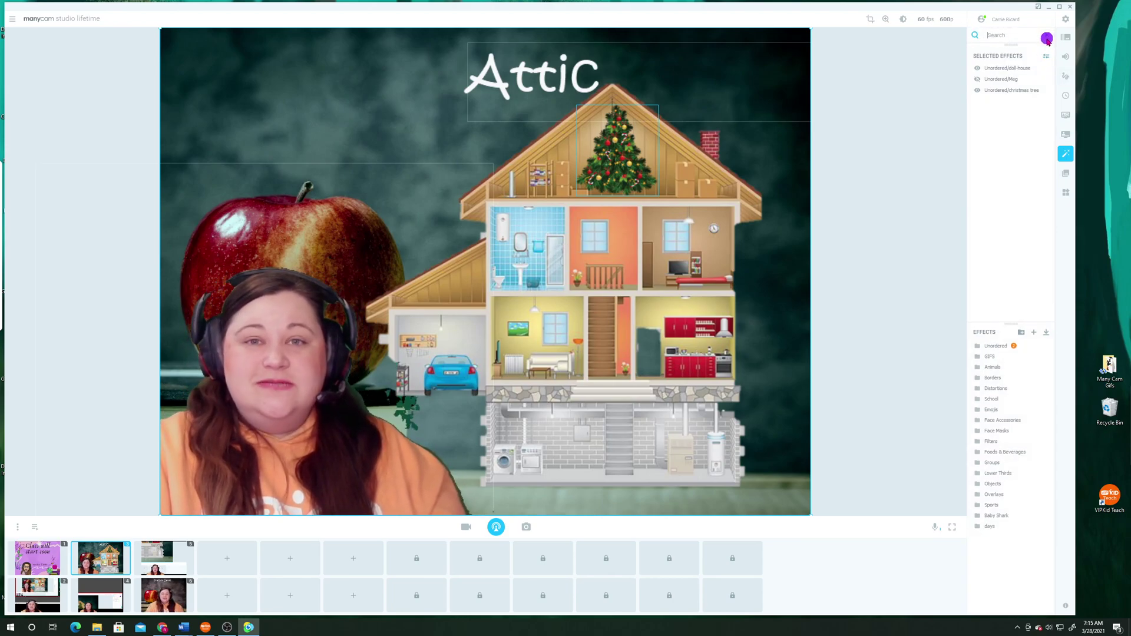
text(sad)
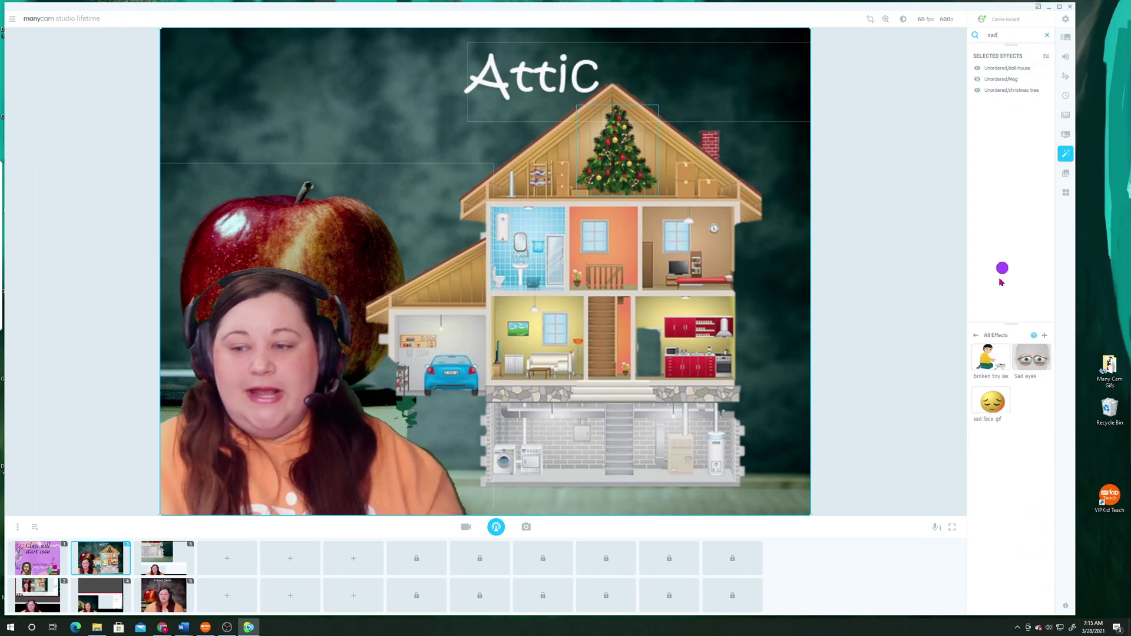
click(992, 399)
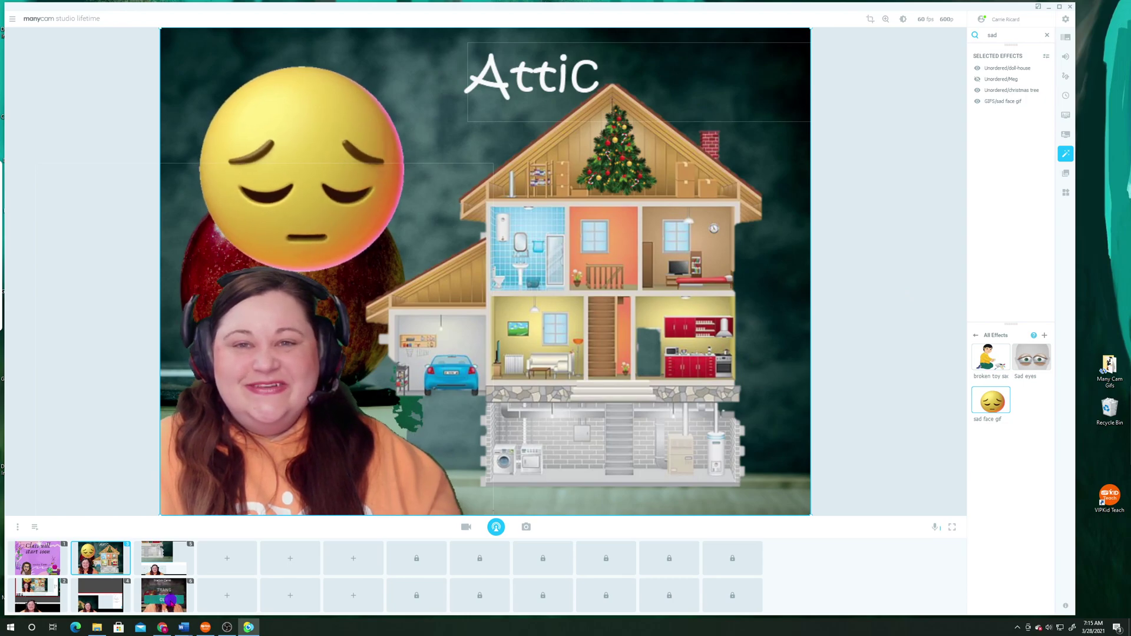
- Switch to the preset with the teacher name title and large apple, and return the effects library to its folder list
click(167, 584)
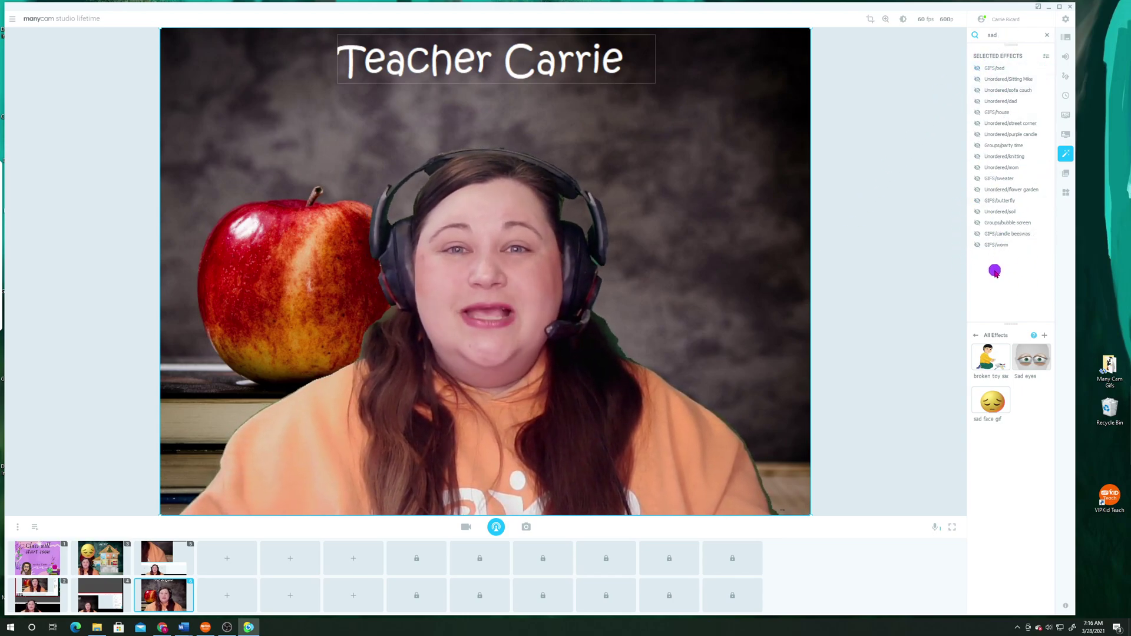
click(976, 335)
click(976, 335)
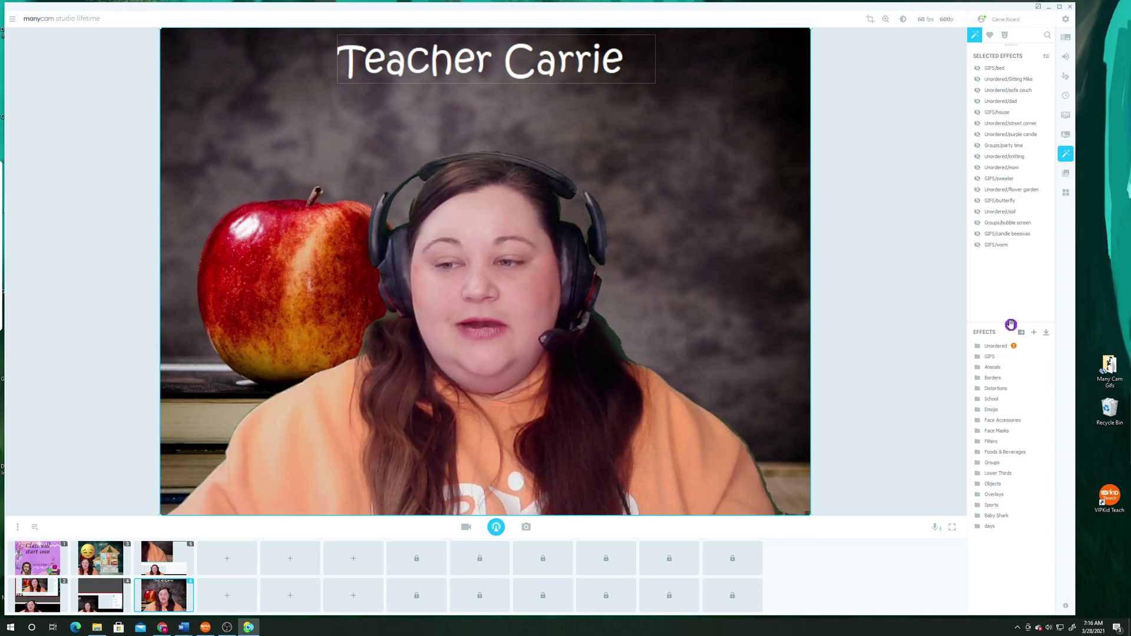
- Move the Effects section above Selected Effects and restore the original section order
drag(1011, 325, 1015, 45)
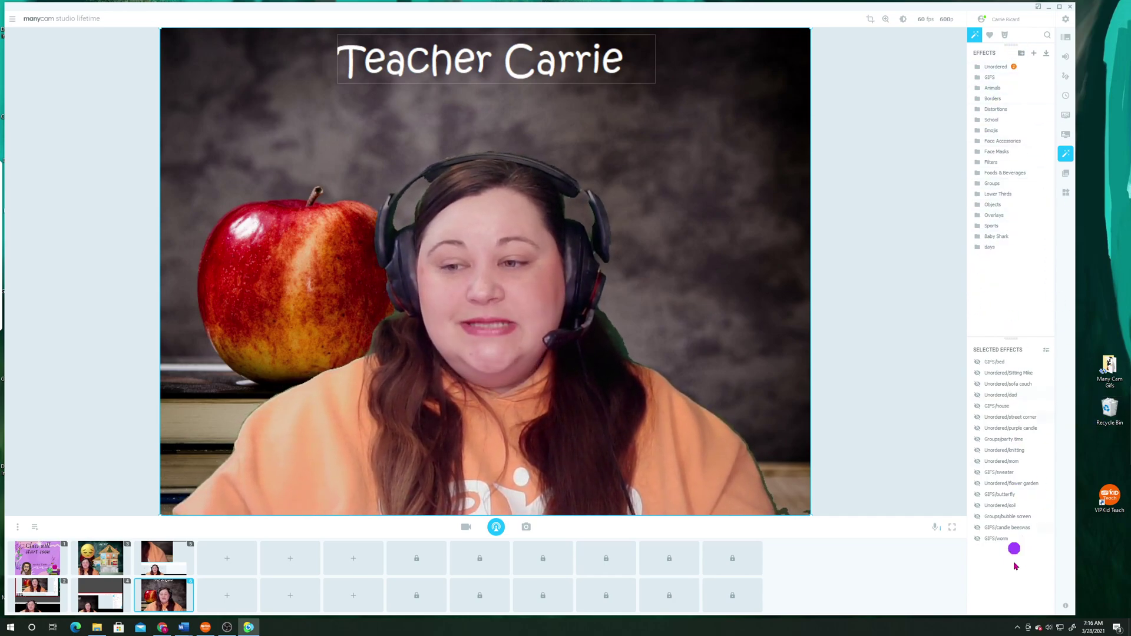
drag(1011, 339, 1014, 56)
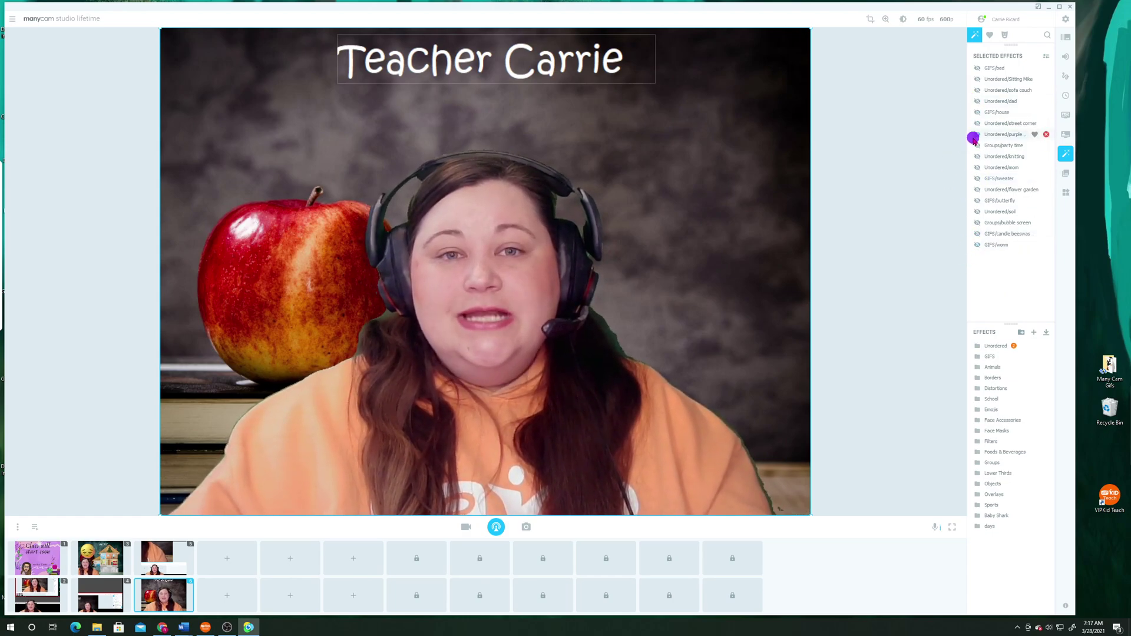
- Show the bed, Sitting Mike and sofa couch effects together over the camera picture, and hide them again
click(977, 68)
click(976, 79)
click(978, 90)
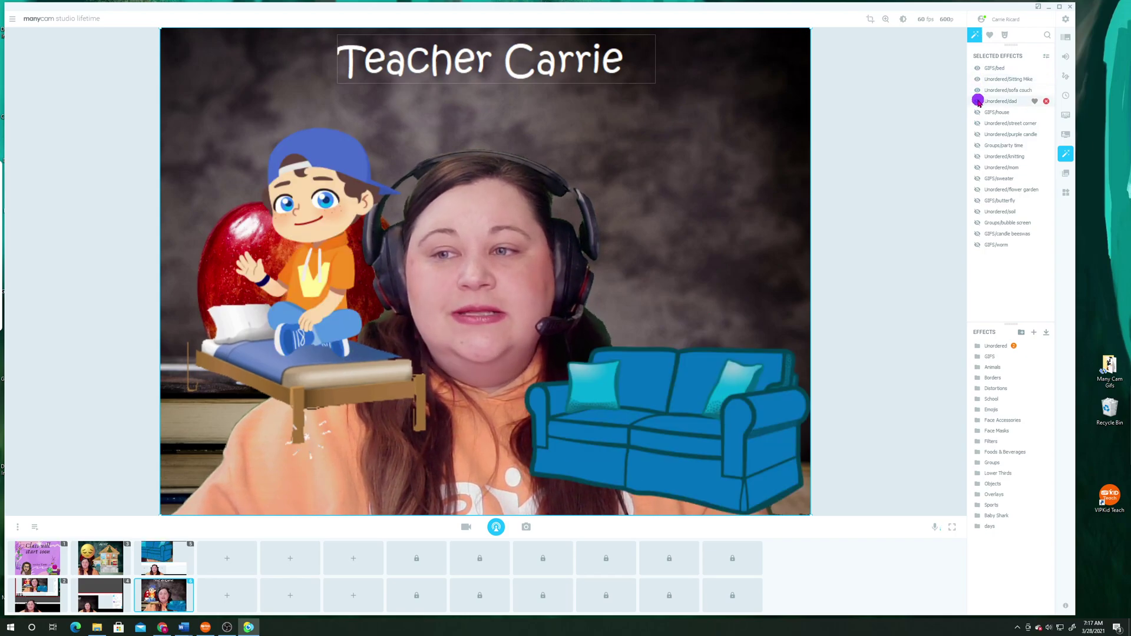
click(977, 68)
click(977, 79)
click(978, 89)
click(977, 101)
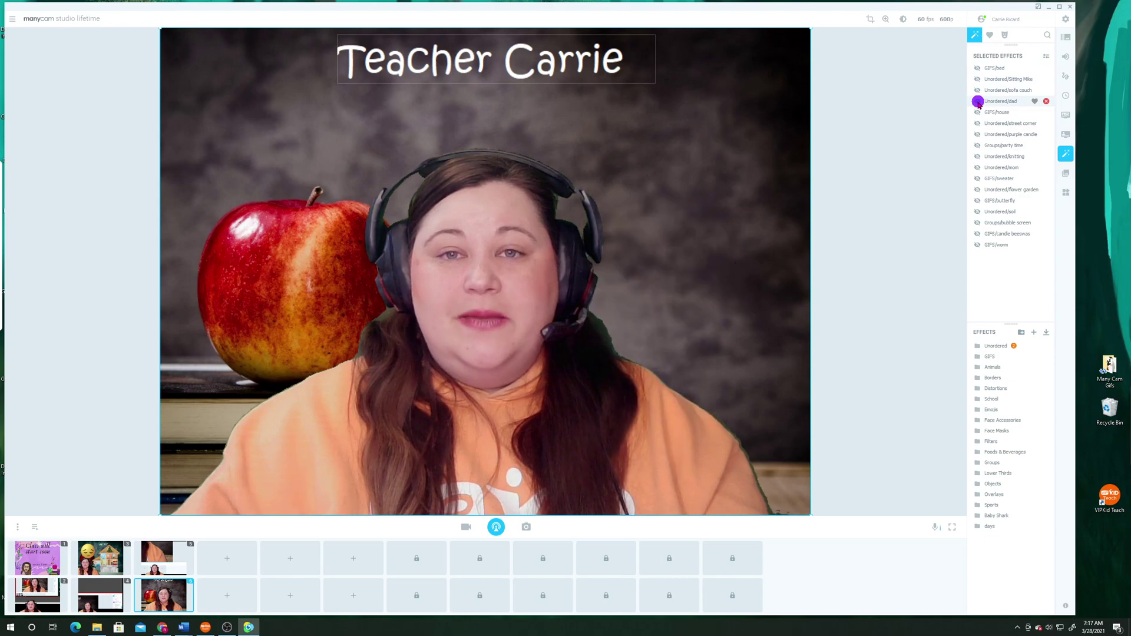